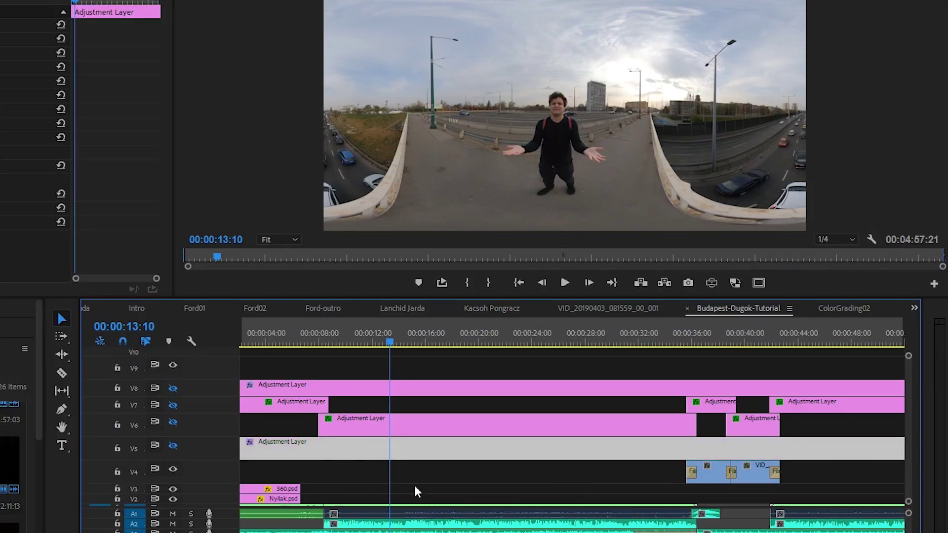
Step: Turn on the V5 and V6 track outputs and select the long adjustment layer on V6
{"action": "left_click", "coordinate": [173, 447]}
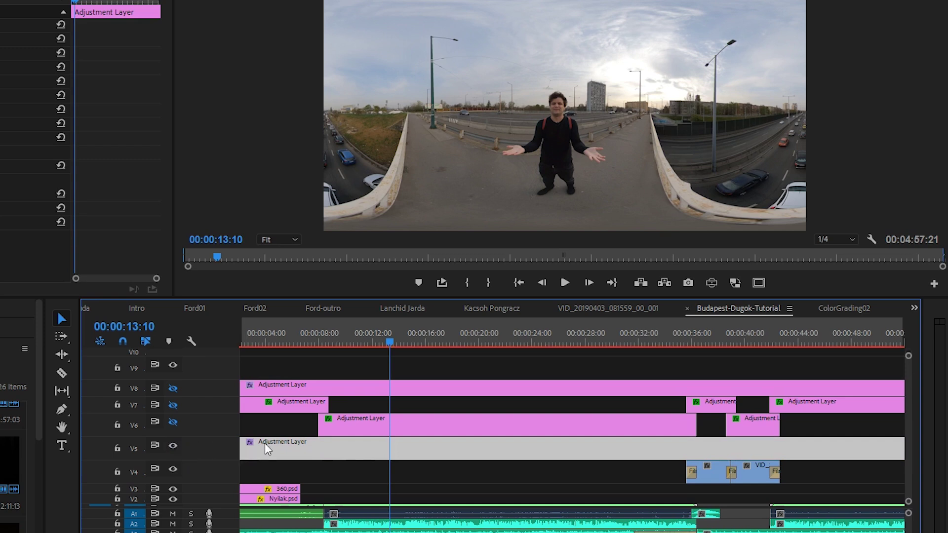
{"action": "left_click", "coordinate": [390, 432]}
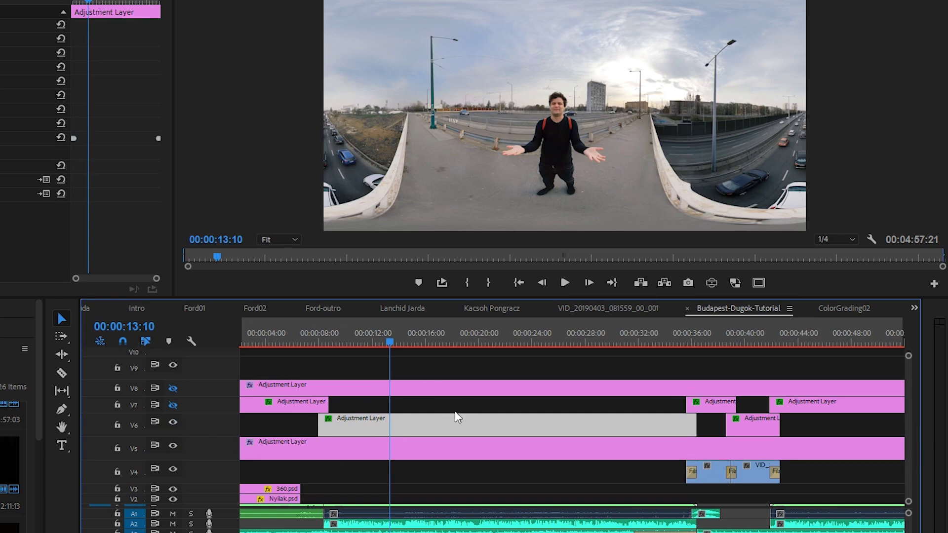
Step: Examine how the adjustment layers on tracks V5 to V8 are distributed along the whole sequence
{"action": "scroll", "coordinate": [398, 415], "scroll_direction": "down", "scroll_amount": 5}
{"action": "scroll", "coordinate": [398, 416], "scroll_direction": "down", "scroll_amount": 10}
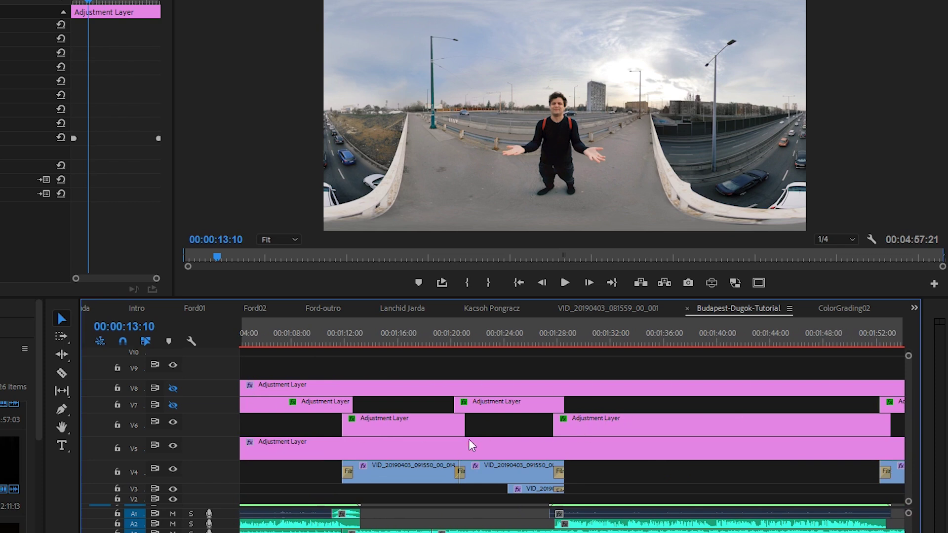
{"action": "scroll", "coordinate": [473, 446], "scroll_direction": "down", "scroll_amount": 2}
{"action": "scroll", "coordinate": [772, 423], "scroll_direction": "down", "scroll_amount": 8}
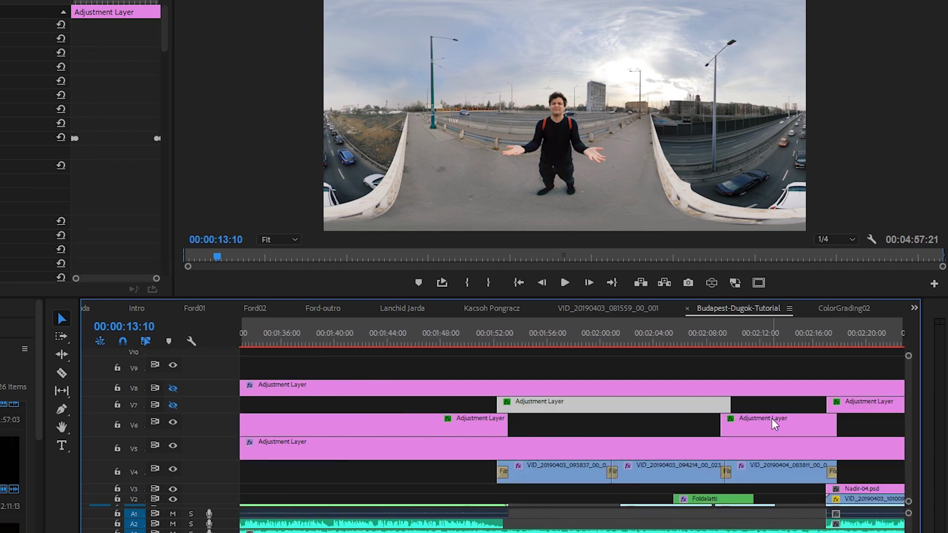
{"action": "scroll", "coordinate": [479, 433], "scroll_direction": "down", "scroll_amount": 16}
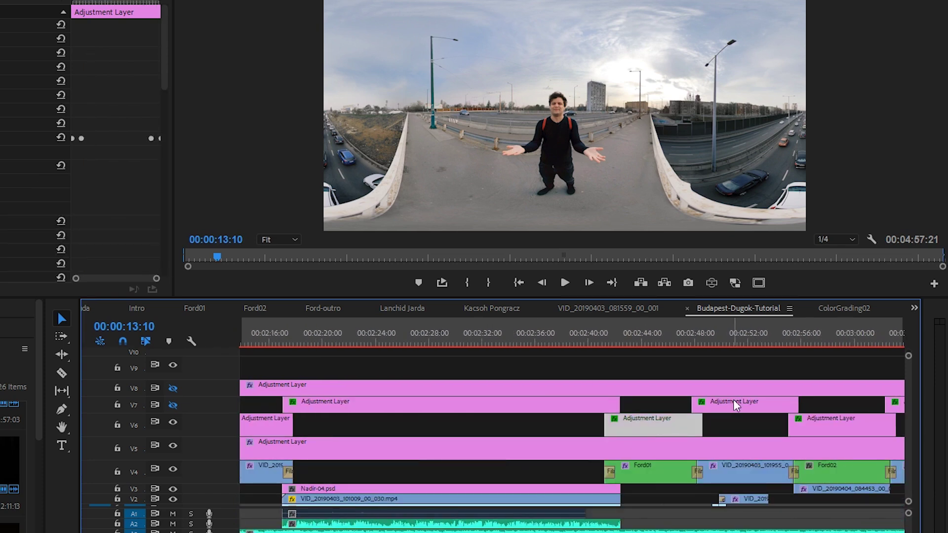
{"action": "left_click", "coordinate": [510, 405]}
{"action": "left_click", "coordinate": [592, 420]}
{"action": "left_click", "coordinate": [677, 395]}
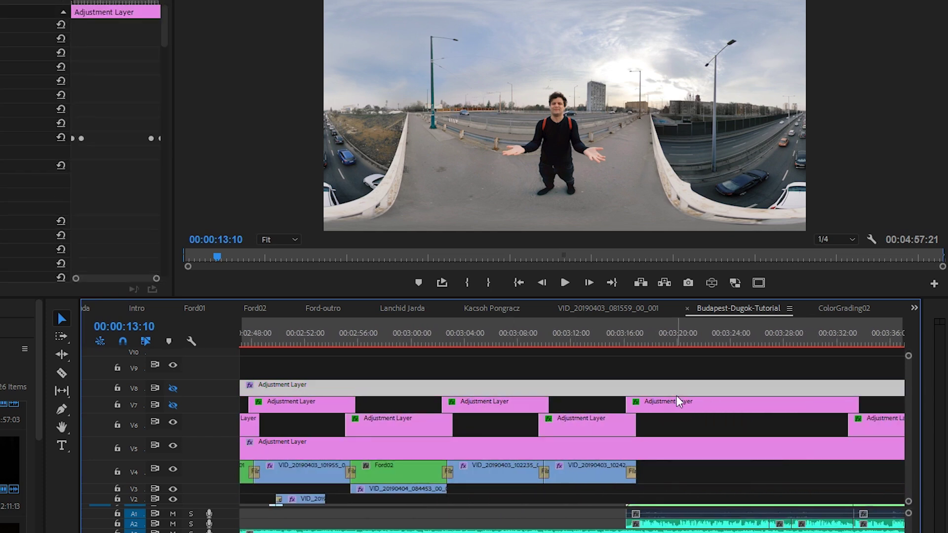
{"action": "scroll", "coordinate": [512, 402], "scroll_direction": "down", "scroll_amount": 3}
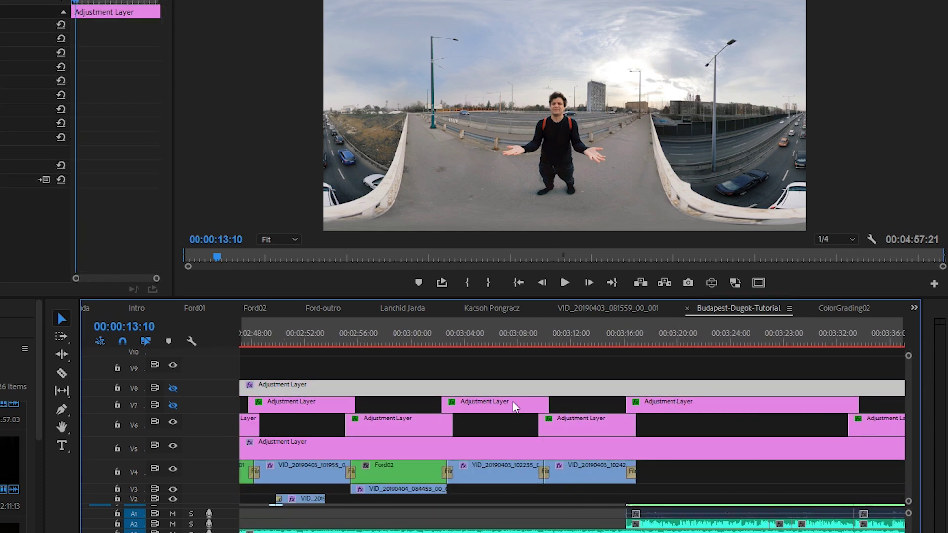
{"action": "scroll", "coordinate": [513, 404], "scroll_direction": "up", "scroll_amount": 18}
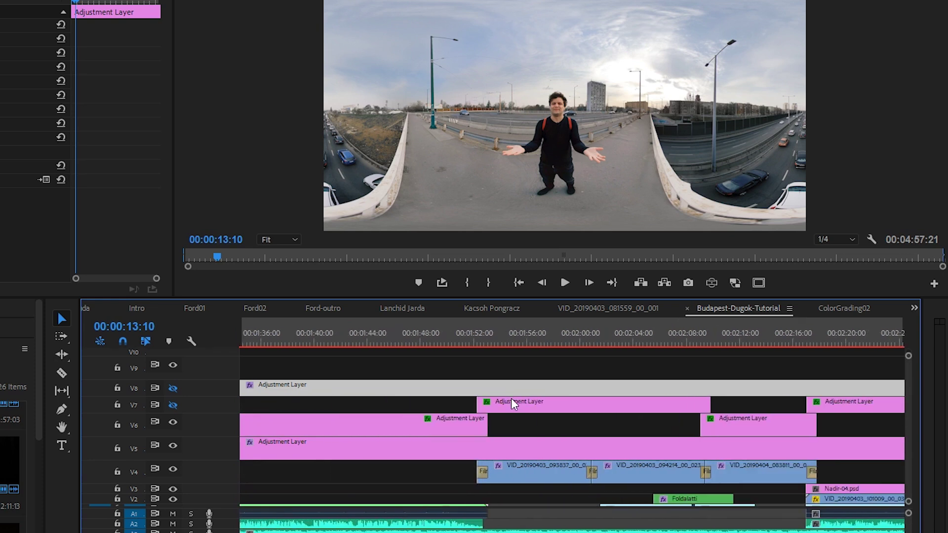
{"action": "scroll", "coordinate": [514, 404], "scroll_direction": "up", "scroll_amount": 19}
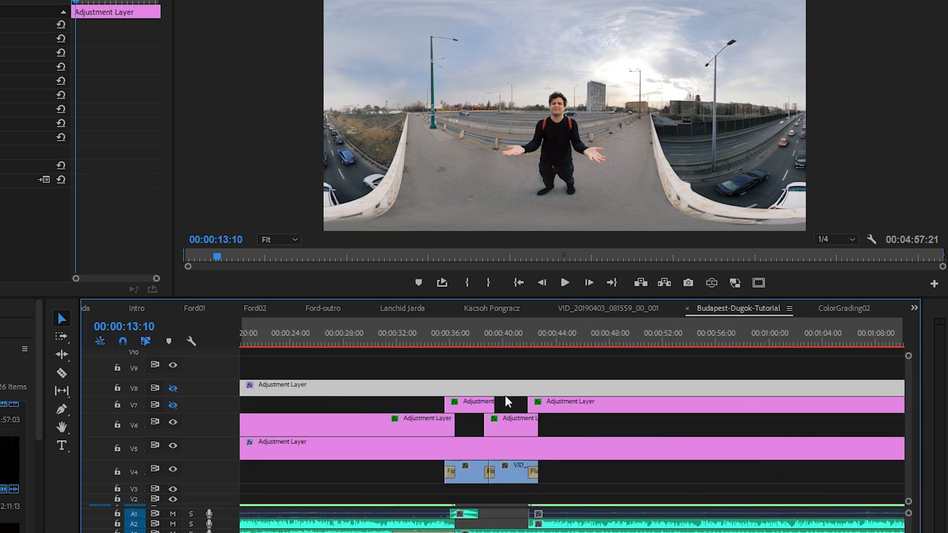
Step: Turn on the outputs of tracks V8 and V7 near the start of the sequence
{"action": "scroll", "coordinate": [508, 402], "scroll_direction": "up", "scroll_amount": 5}
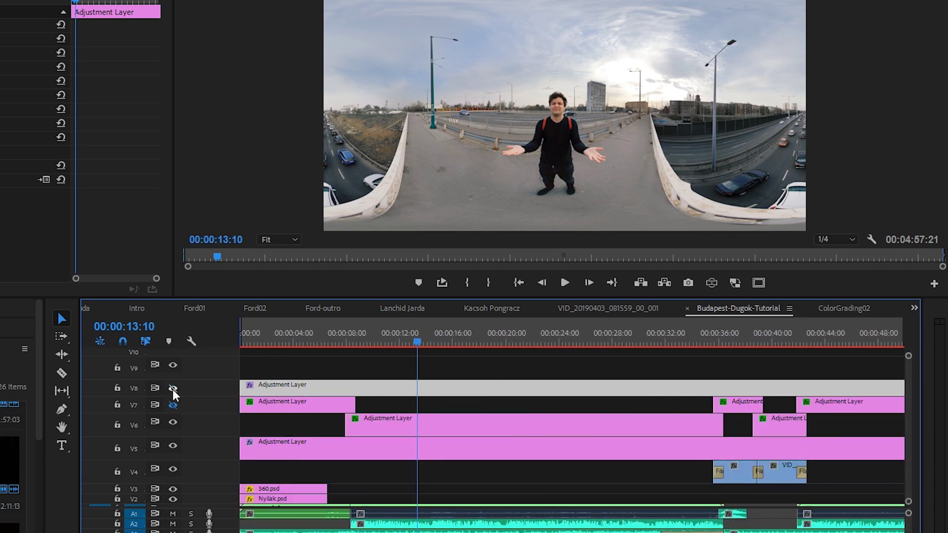
{"action": "left_click", "coordinate": [173, 405]}
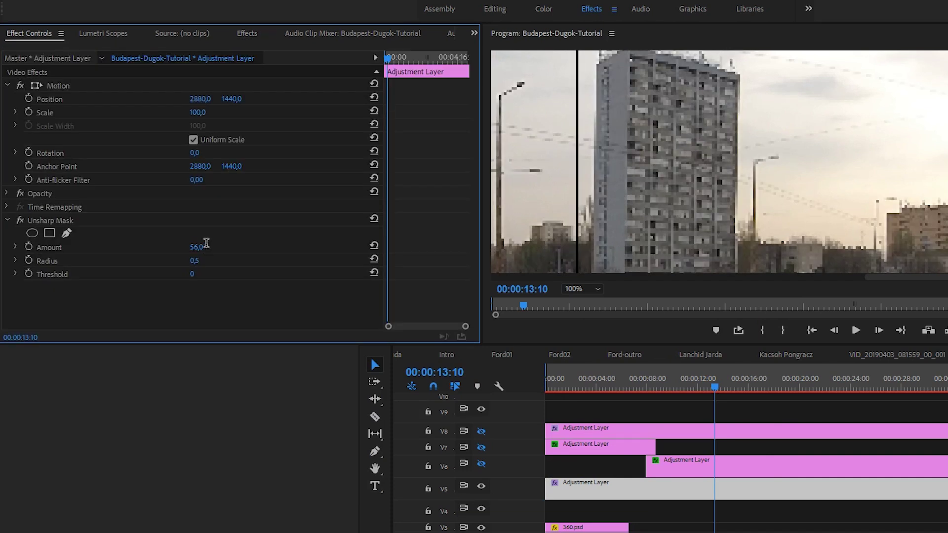
Step: Set the Unsharp Mask amount to 100 and its radius to 0,5 on the V5 adjustment layer
{"action": "left_click", "coordinate": [206, 243]}
{"action": "type", "text": "100"}
{"action": "key", "text": "Return"}
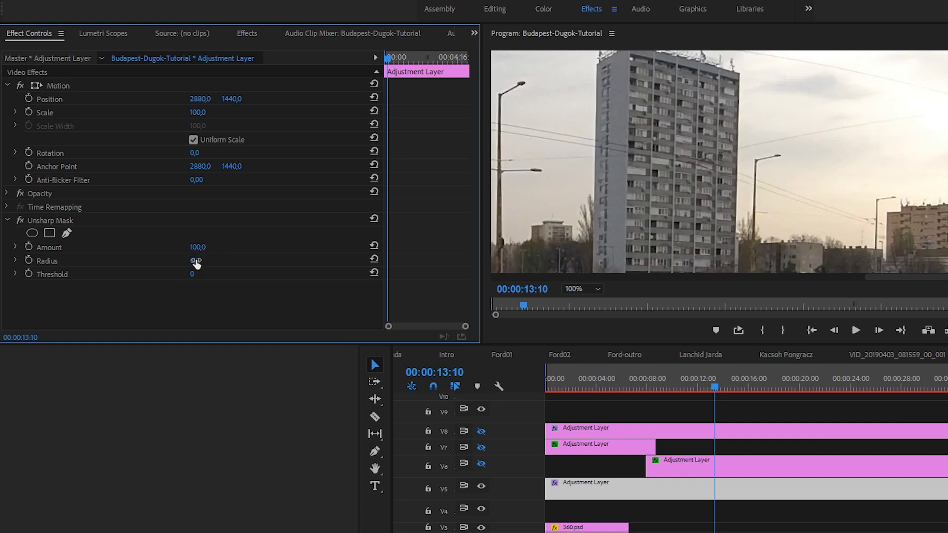
{"action": "left_click_drag", "start_coordinate": [196, 262], "coordinate": [197, 262]}
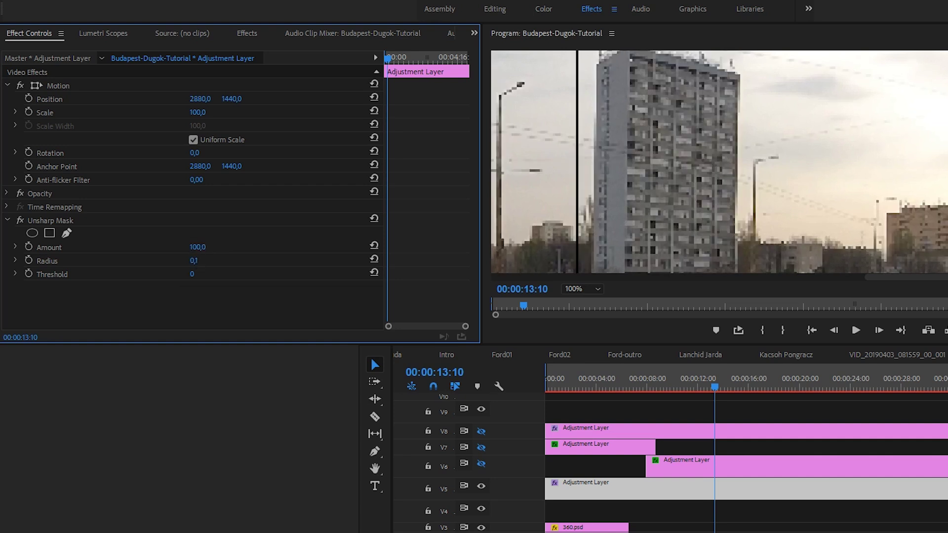
{"action": "left_click", "coordinate": [209, 260]}
{"action": "type", "text": "0,5"}
{"action": "key", "text": "Return"}
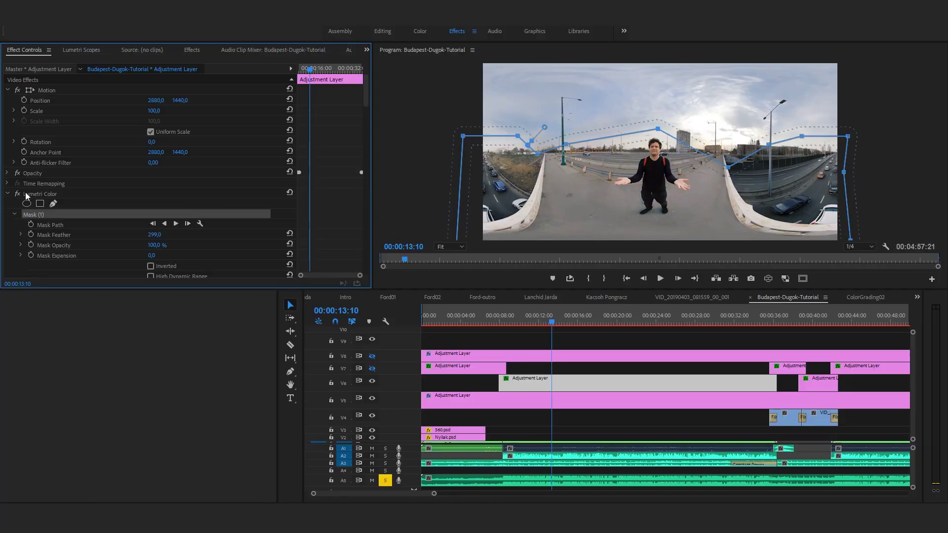
Step: Examine the masks of the two Colorista III effects on the V6 adjustment layer
{"action": "left_click", "coordinate": [10, 195]}
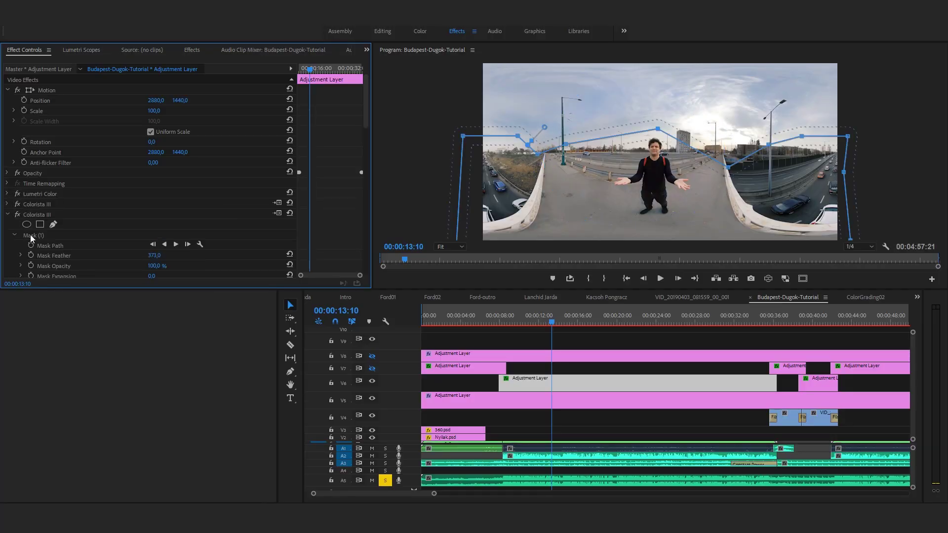
{"action": "left_click", "coordinate": [31, 236]}
{"action": "left_click", "coordinate": [9, 207]}
{"action": "key", "text": "Delete"}
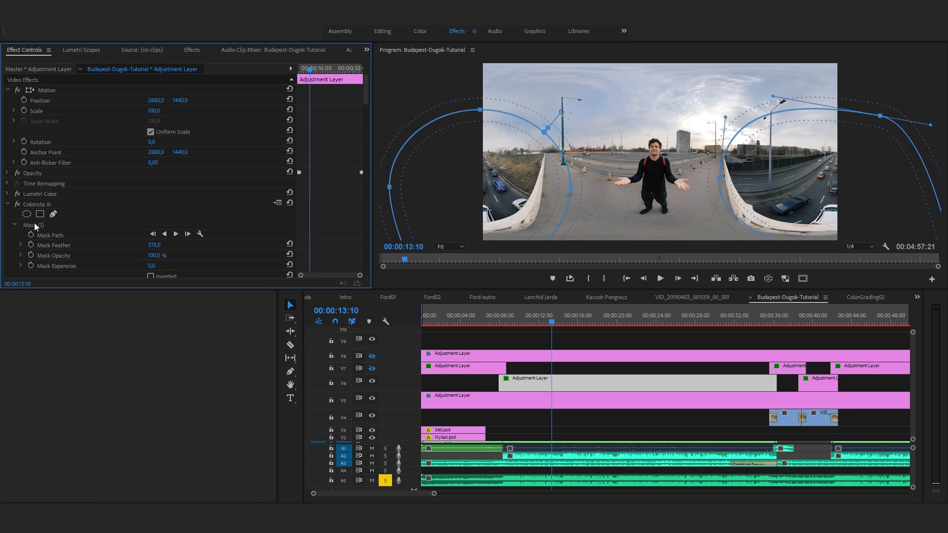
{"action": "left_click", "coordinate": [36, 227]}
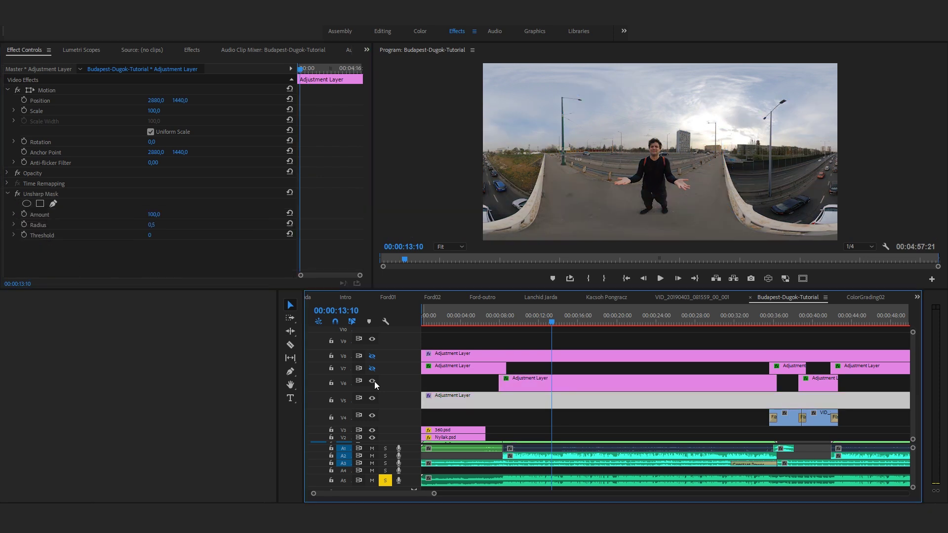
{"action": "left_click", "coordinate": [537, 384]}
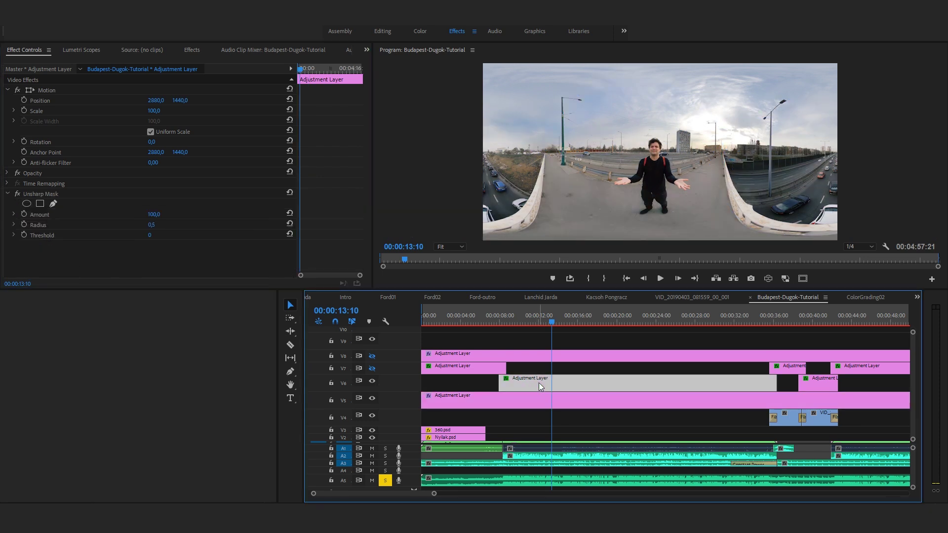
{"action": "left_click", "coordinate": [8, 214]}
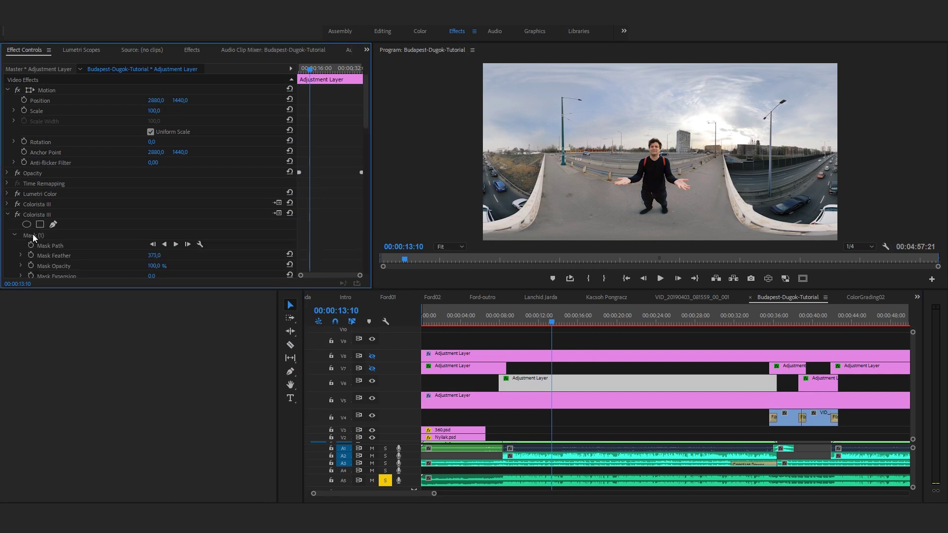
{"action": "left_click", "coordinate": [34, 236]}
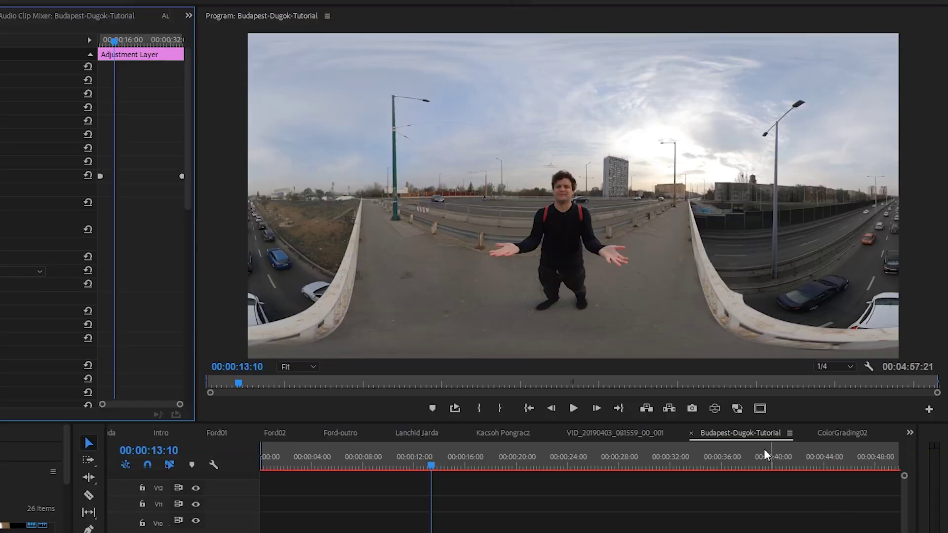
Step: Show the safe margins and draw a closed four-point Lumetri Color mask over the ground below the horizon
{"action": "left_click", "coordinate": [760, 409]}
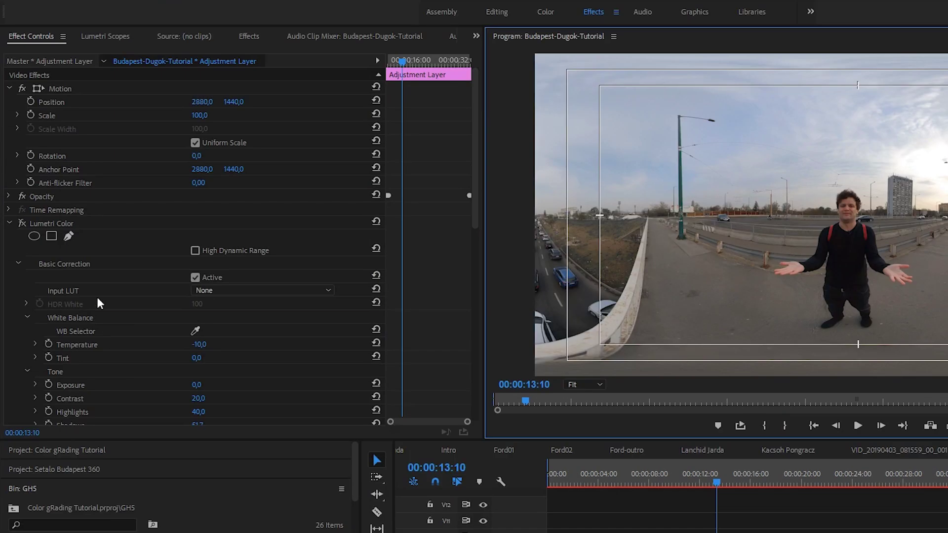
{"action": "left_click", "coordinate": [68, 238]}
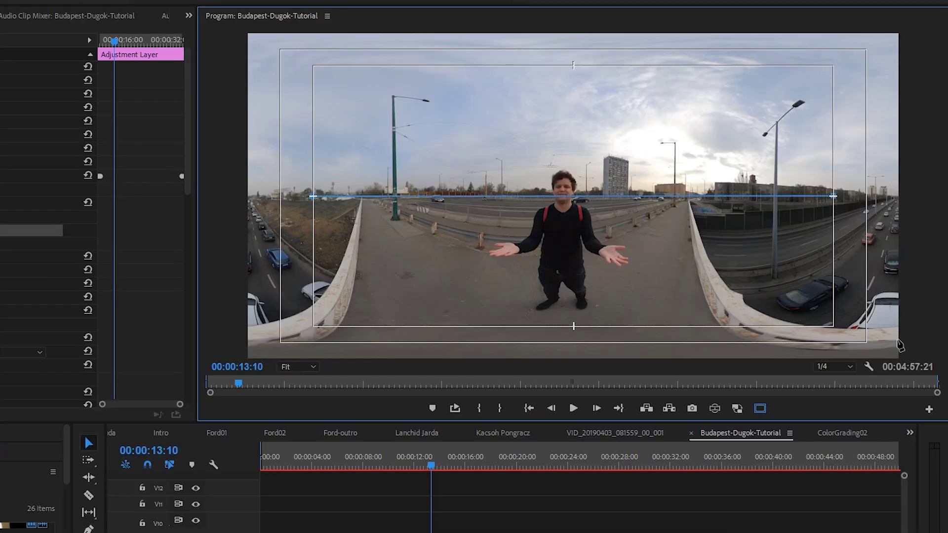
{"action": "left_click", "coordinate": [893, 348]}
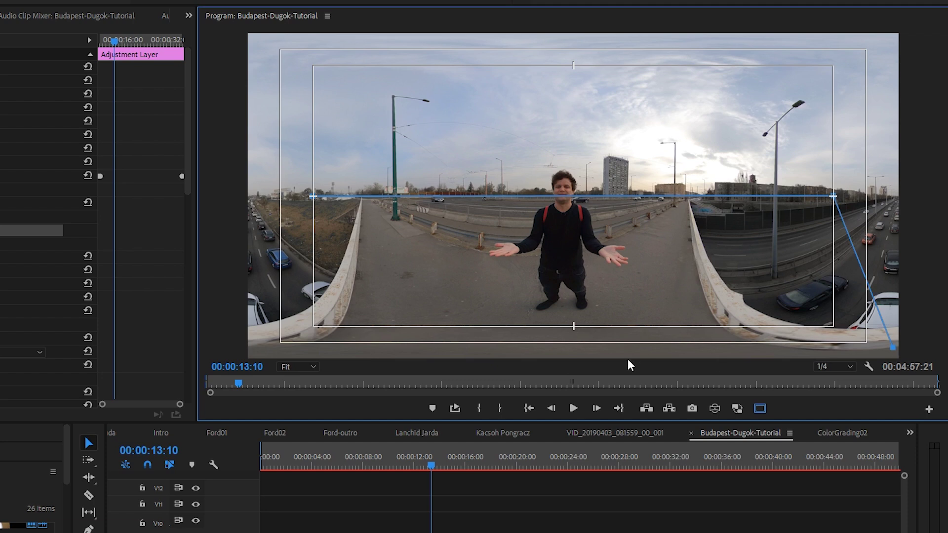
{"action": "left_click", "coordinate": [257, 354]}
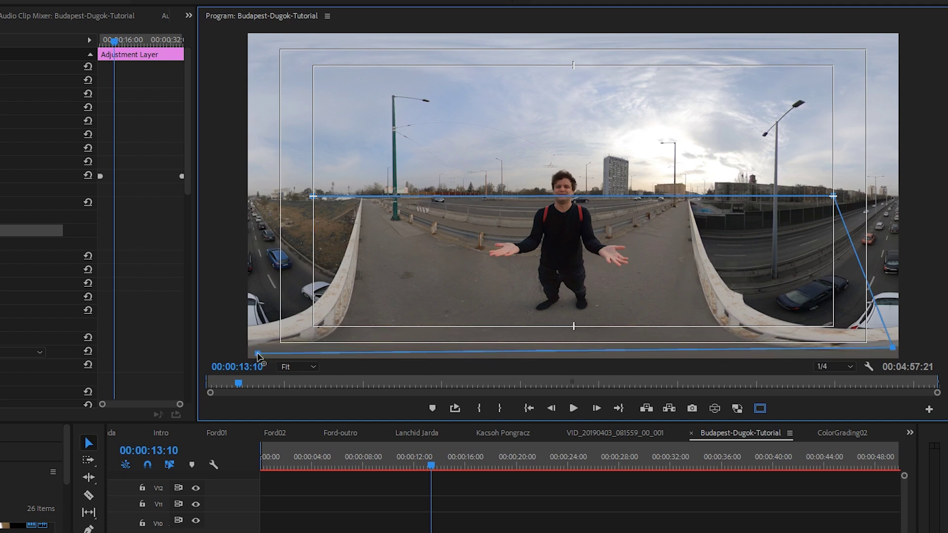
{"action": "left_click", "coordinate": [312, 197]}
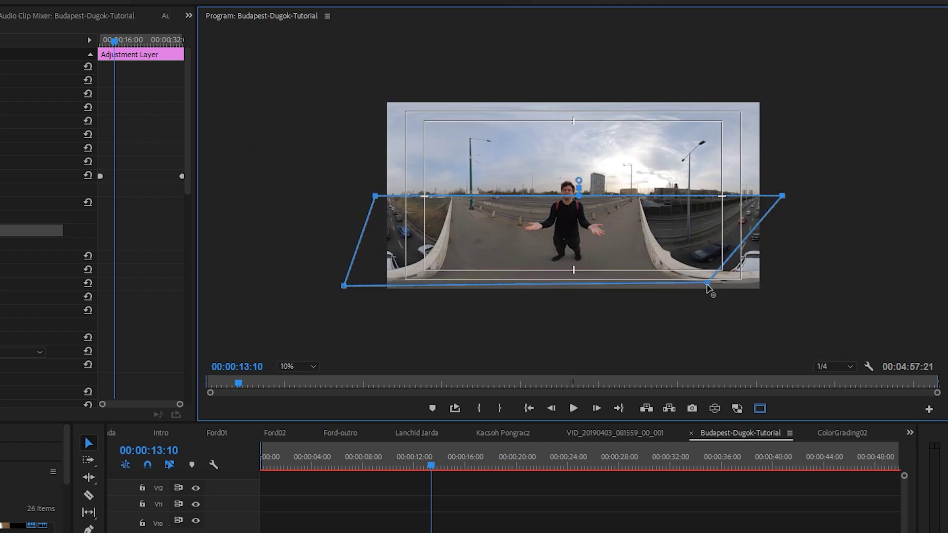
Step: Extend the mask's corner points beyond the side and bottom edges of the frame
{"action": "left_click_drag", "start_coordinate": [707, 285], "coordinate": [802, 308]}
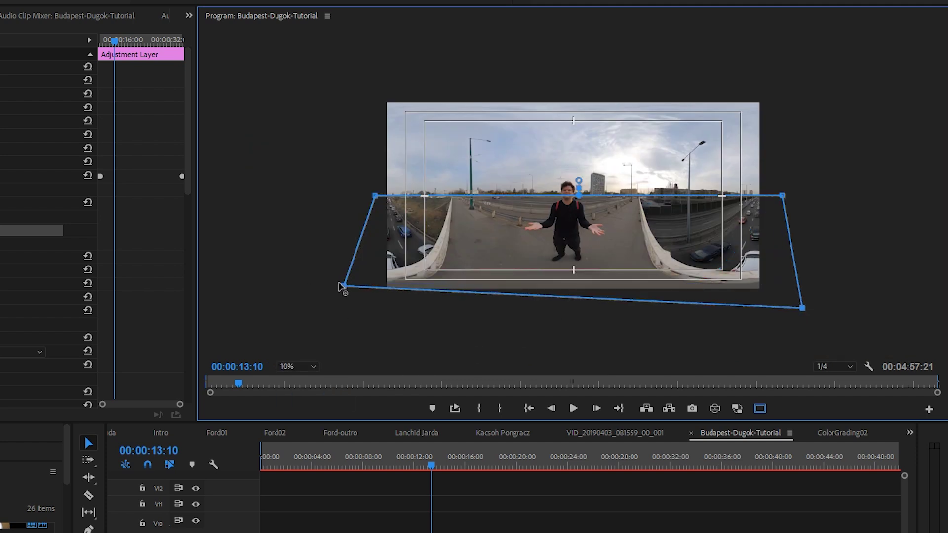
{"action": "left_click_drag", "start_coordinate": [342, 293], "coordinate": [344, 315]}
{"action": "left_click_drag", "start_coordinate": [344, 315], "coordinate": [344, 312]}
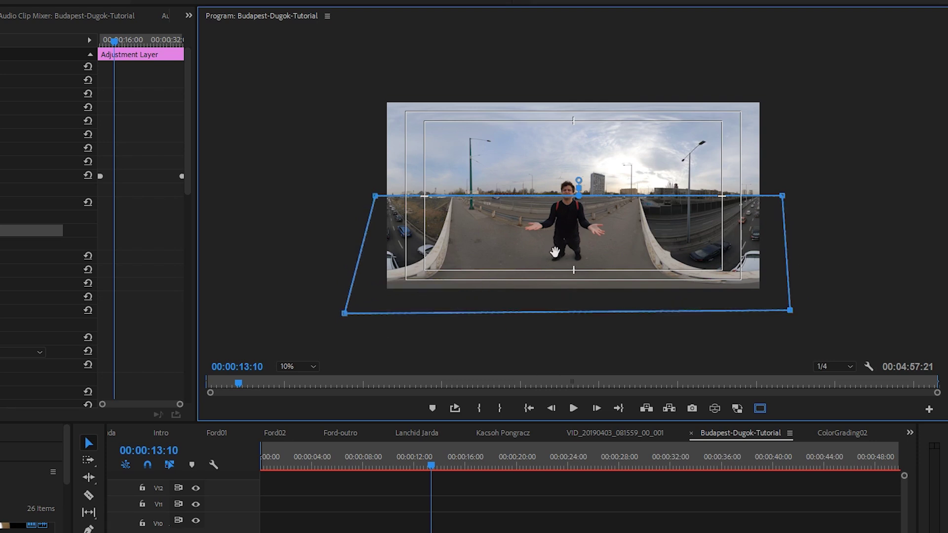
Step: Nudge the whole mask vertically to line up its upper edge with the horizon
{"action": "key", "text": "shift+Down"}
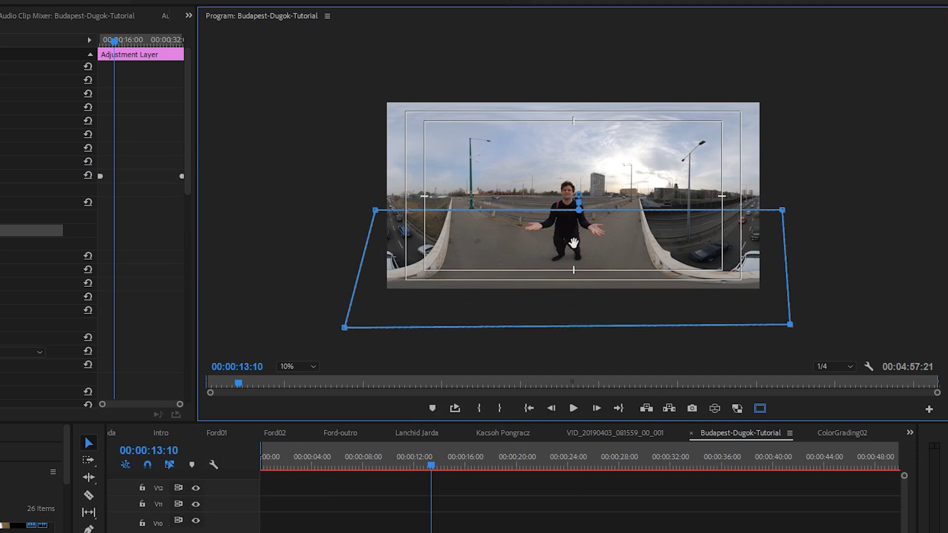
{"action": "key", "text": "Up"}
{"action": "key", "text": "Up"}
{"action": "key", "text": "Up"}
{"action": "key", "text": "Up"}
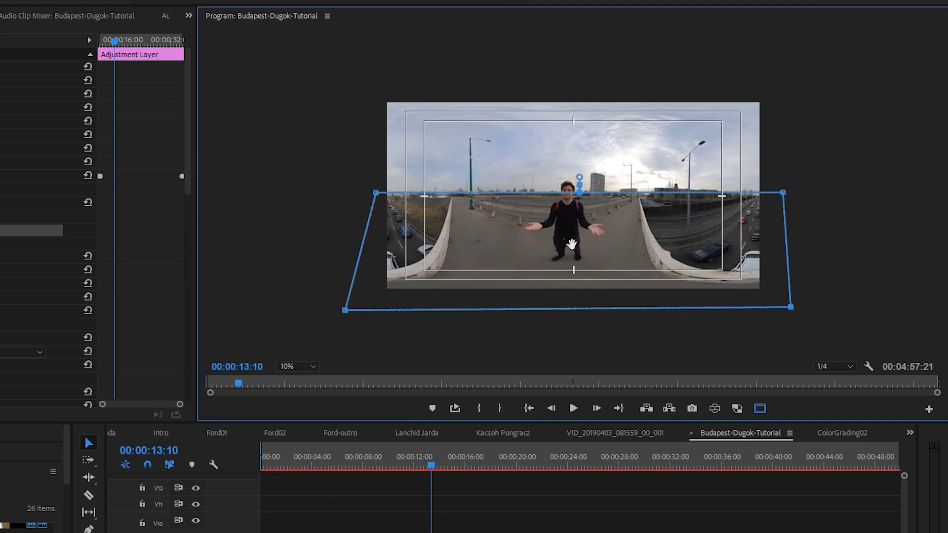
{"action": "key", "text": "shift+Down"}
{"action": "key", "text": "Up"}
{"action": "key", "text": "Up"}
{"action": "key", "text": "Up"}
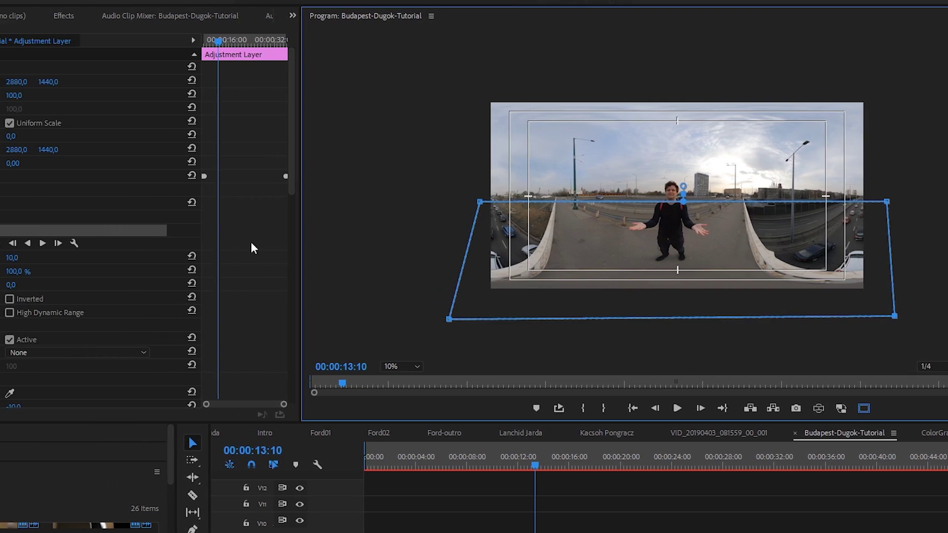
Step: Set the Lumetri Color mask's feather to 250
{"action": "left_click_drag", "start_coordinate": [14, 258], "coordinate": [15, 257]}
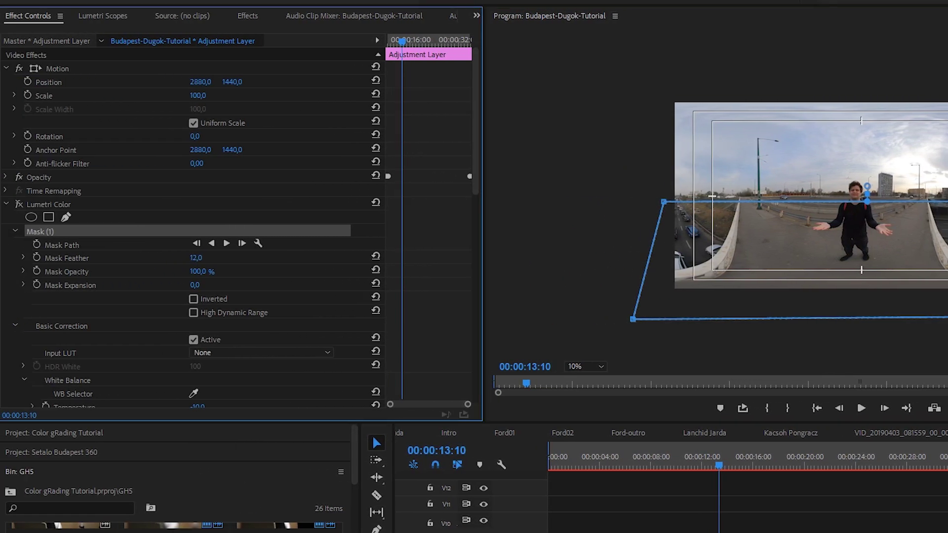
{"action": "left_click", "coordinate": [202, 258]}
{"action": "key", "text": "Return"}
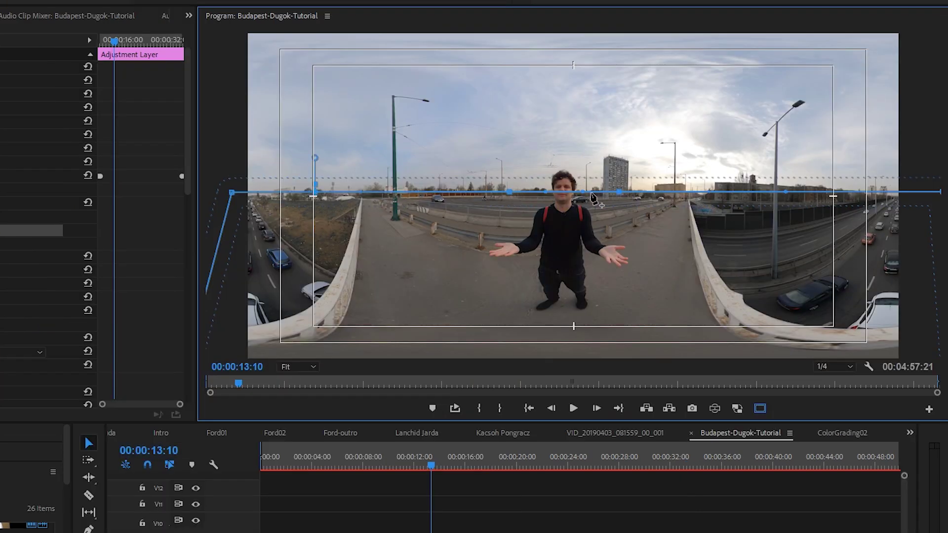
Step: Reshape the mask's upper edge with extra points around the man's head, the tower block and the skyline beside it
{"action": "left_click_drag", "start_coordinate": [565, 193], "coordinate": [565, 177]}
{"action": "left_click_drag", "start_coordinate": [715, 191], "coordinate": [719, 182]}
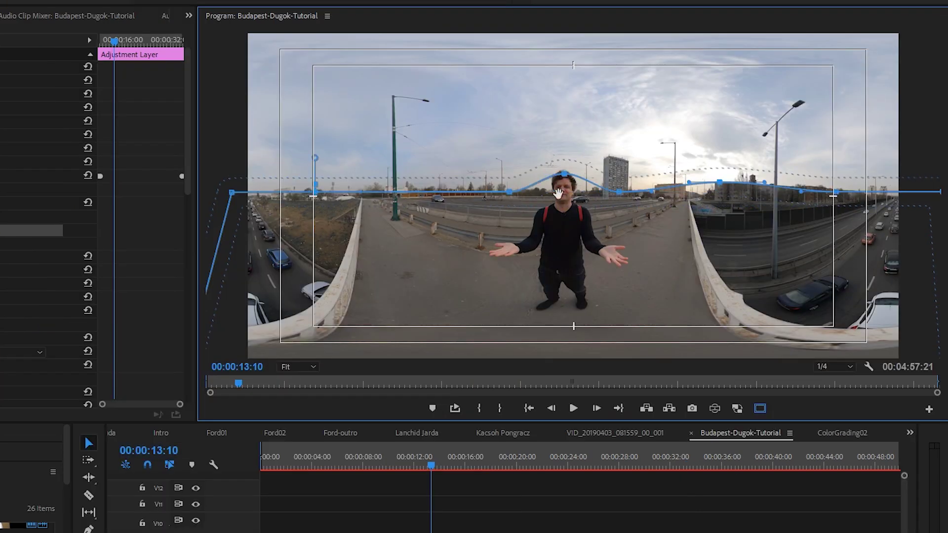
{"action": "left_click_drag", "start_coordinate": [619, 191], "coordinate": [611, 158]}
{"action": "left_click_drag", "start_coordinate": [643, 172], "coordinate": [642, 181]}
{"action": "left_click", "coordinate": [585, 168]}
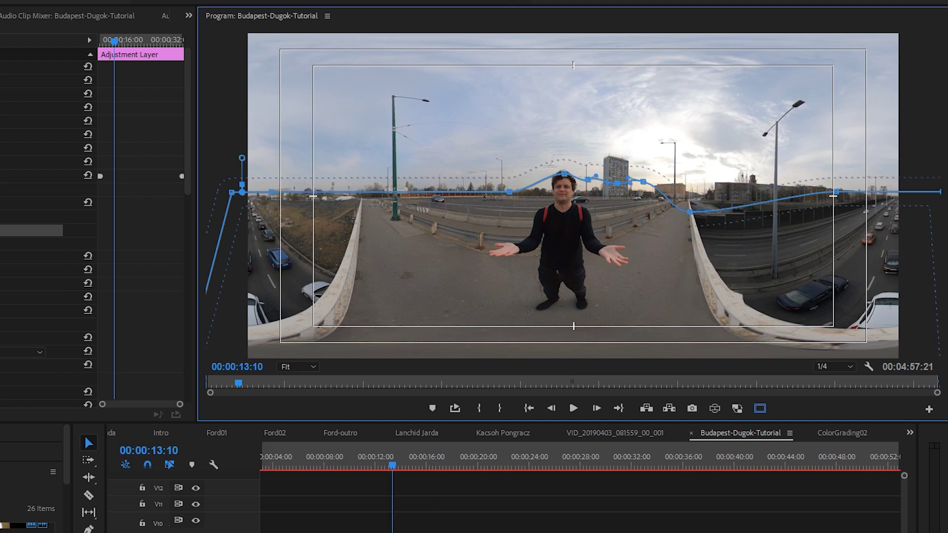
{"action": "left_click_drag", "start_coordinate": [751, 214], "coordinate": [762, 171]}
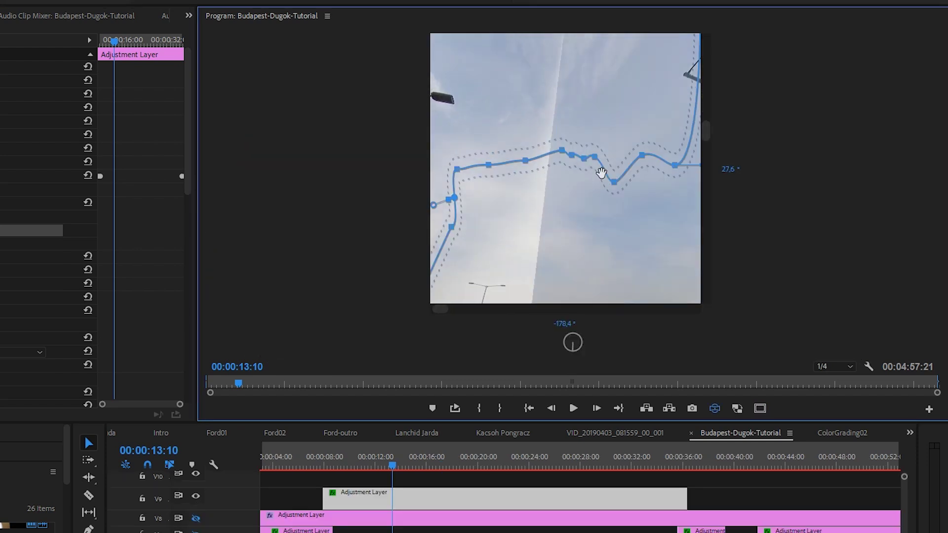
{"action": "left_click_drag", "start_coordinate": [601, 172], "coordinate": [572, 208]}
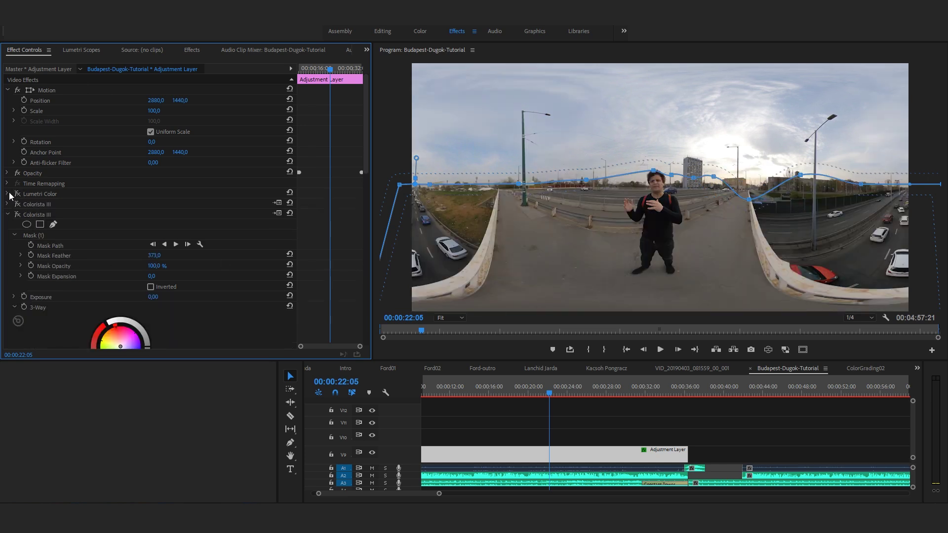
Step: Toggle the masked Lumetri Color effect off and on to compare the ground area with and without the correction
{"action": "left_click", "coordinate": [7, 194]}
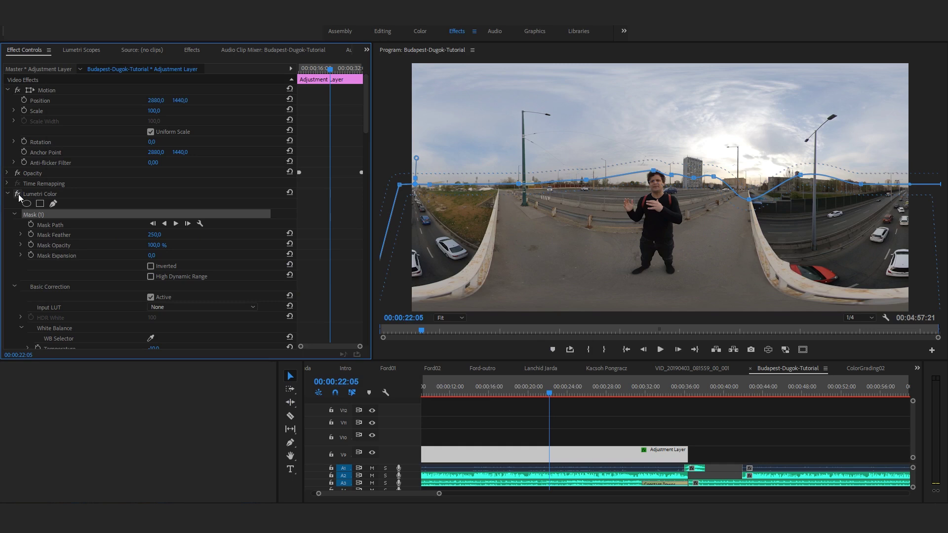
{"action": "left_click", "coordinate": [18, 194]}
{"action": "left_click", "coordinate": [18, 194]}
{"action": "left_click", "coordinate": [19, 194]}
{"action": "left_click", "coordinate": [19, 194]}
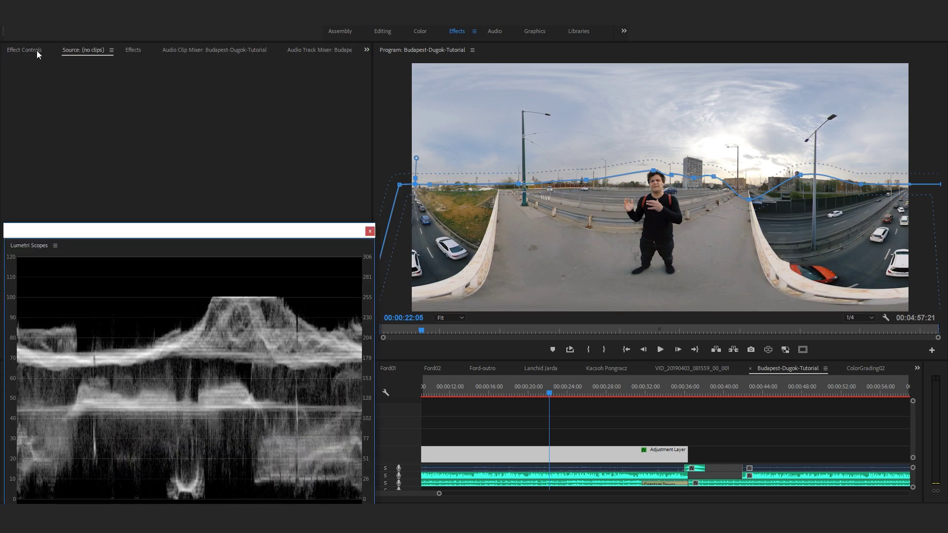
Step: Bring up the Lumetri Scopes in a floating window and compare the waveform with Lumetri Color off and on
{"action": "left_click", "coordinate": [36, 50]}
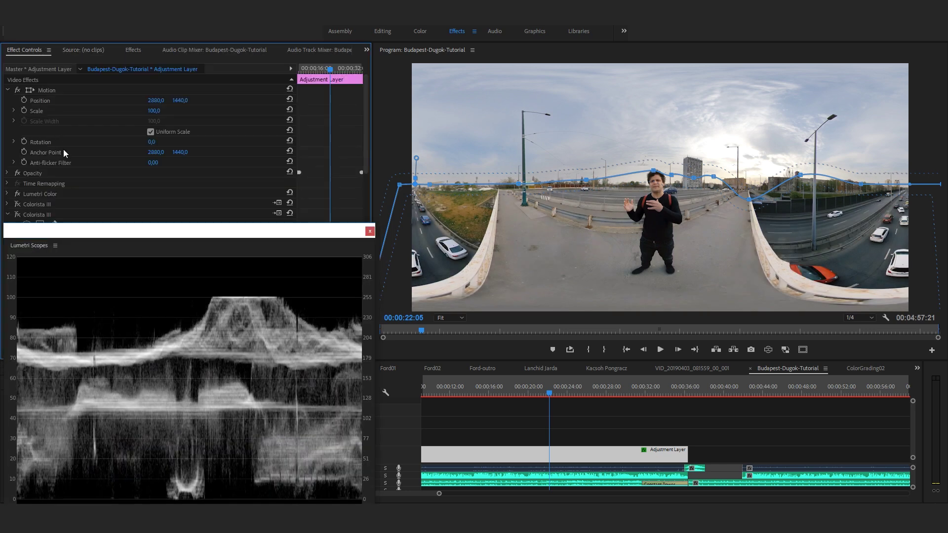
{"action": "left_click", "coordinate": [18, 195]}
{"action": "left_click", "coordinate": [19, 194]}
{"action": "left_click", "coordinate": [18, 194]}
{"action": "left_click", "coordinate": [19, 194]}
{"action": "left_click", "coordinate": [18, 195]}
{"action": "left_click", "coordinate": [19, 195]}
{"action": "left_click", "coordinate": [19, 194]}
{"action": "left_click", "coordinate": [18, 194]}
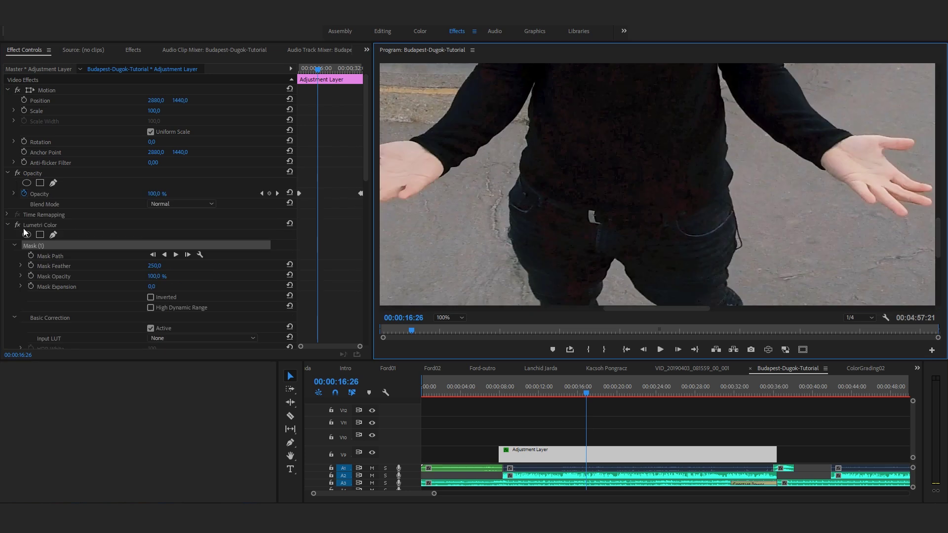
Step: Draw a freeform opacity mask inside the man's black shirt and trousers, adjusting points along both sides of the torso
{"action": "left_click", "coordinate": [34, 173]}
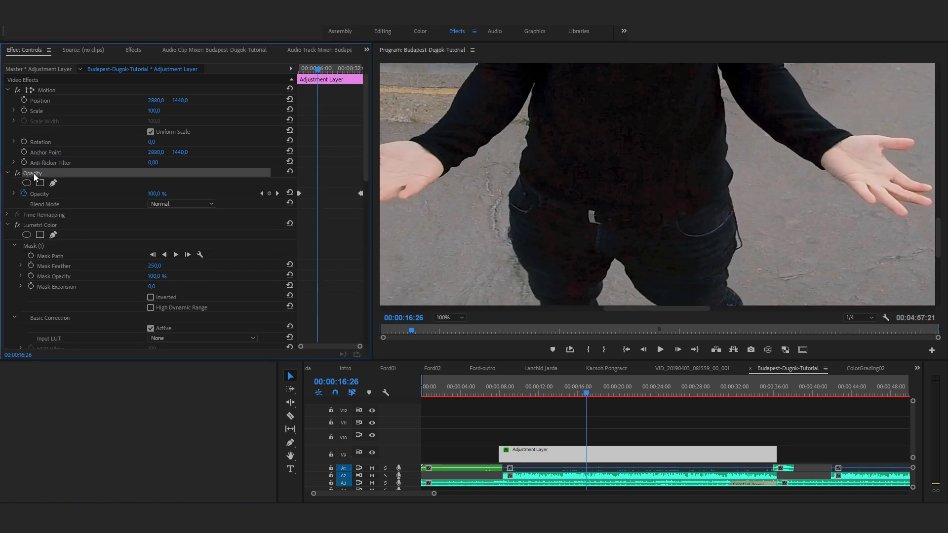
{"action": "left_click", "coordinate": [53, 183]}
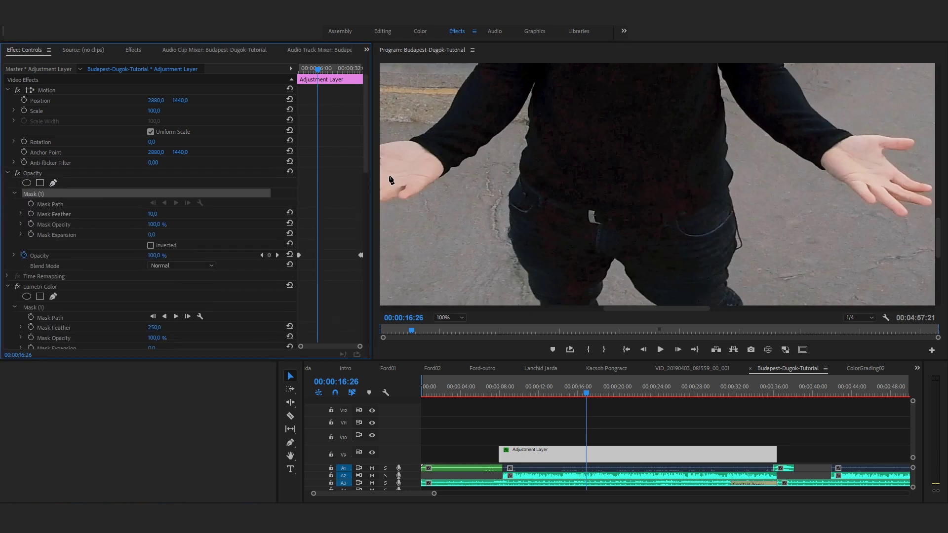
{"action": "left_click", "coordinate": [582, 102]}
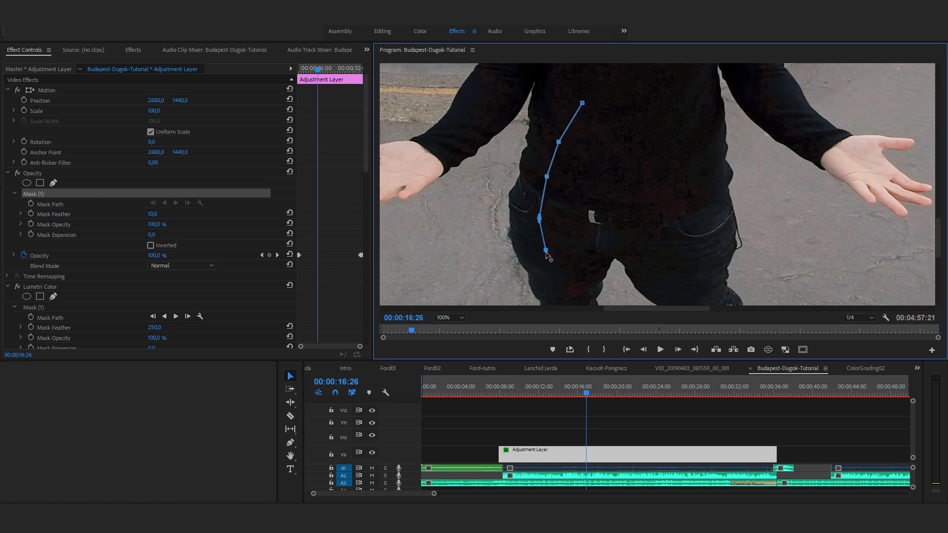
{"action": "left_click_drag", "start_coordinate": [938, 226], "coordinate": [937, 221]}
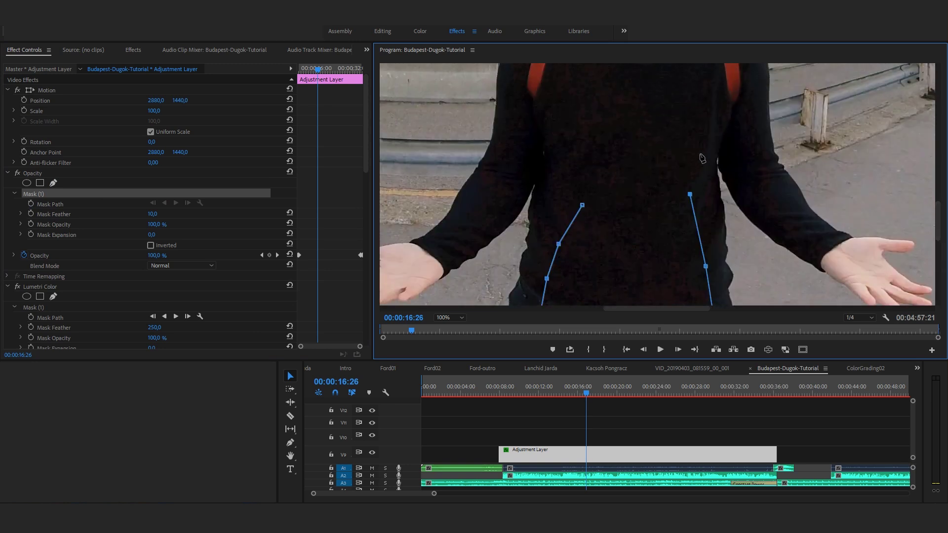
{"action": "left_click", "coordinate": [571, 127]}
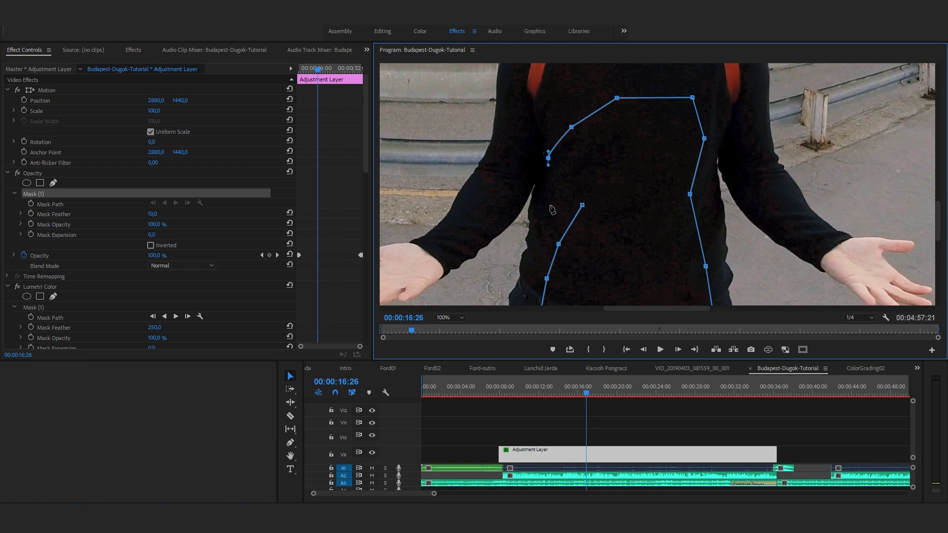
{"action": "left_click", "coordinate": [582, 206]}
{"action": "left_click_drag", "start_coordinate": [583, 207], "coordinate": [554, 222]}
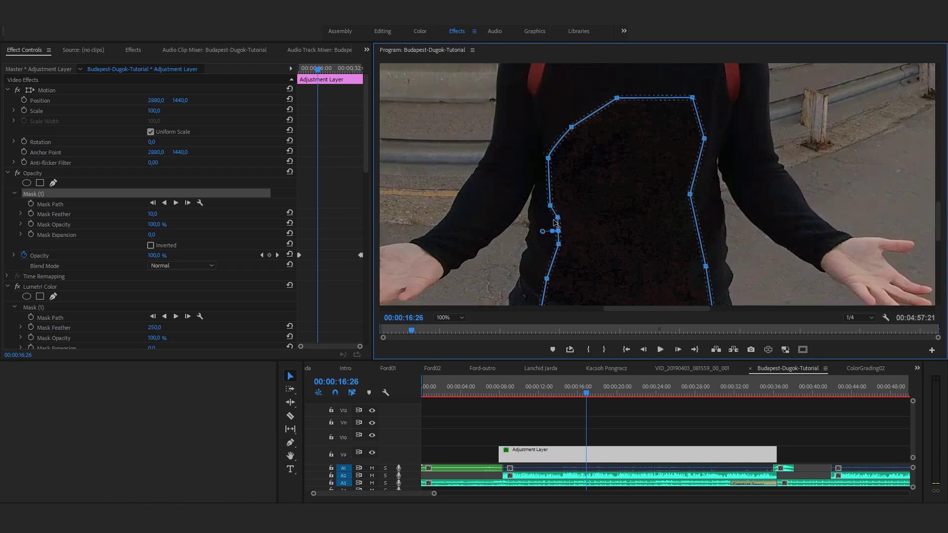
{"action": "left_click_drag", "start_coordinate": [690, 197], "coordinate": [704, 194]}
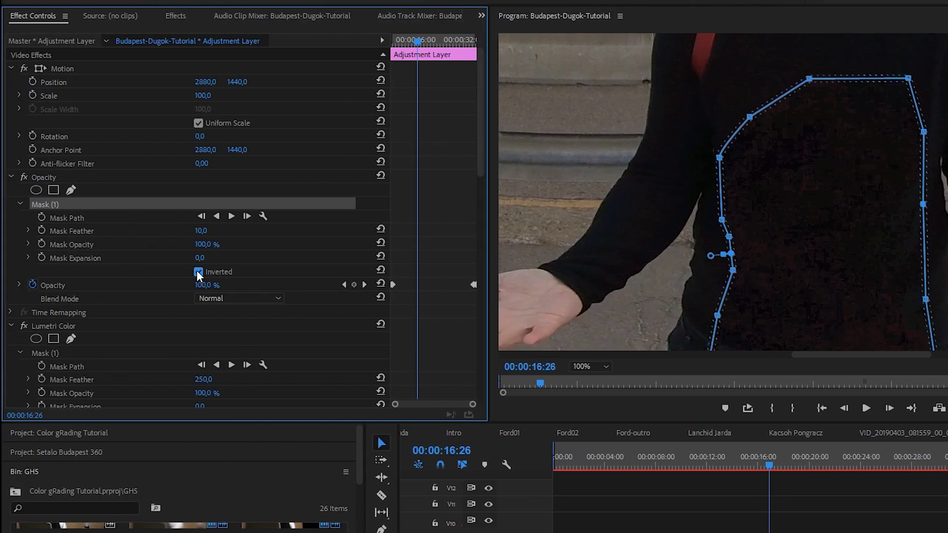
Step: Invert the torso mask with a feather of 66 and scrub back to about 00:00:10:20 to check its tracked path
{"action": "left_click", "coordinate": [86, 272]}
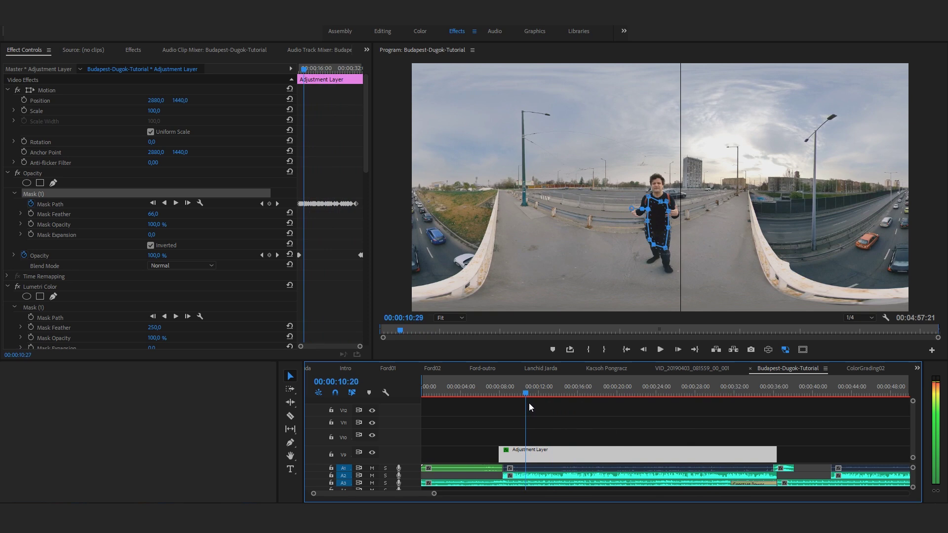
{"action": "left_click_drag", "start_coordinate": [584, 403], "coordinate": [524, 410]}
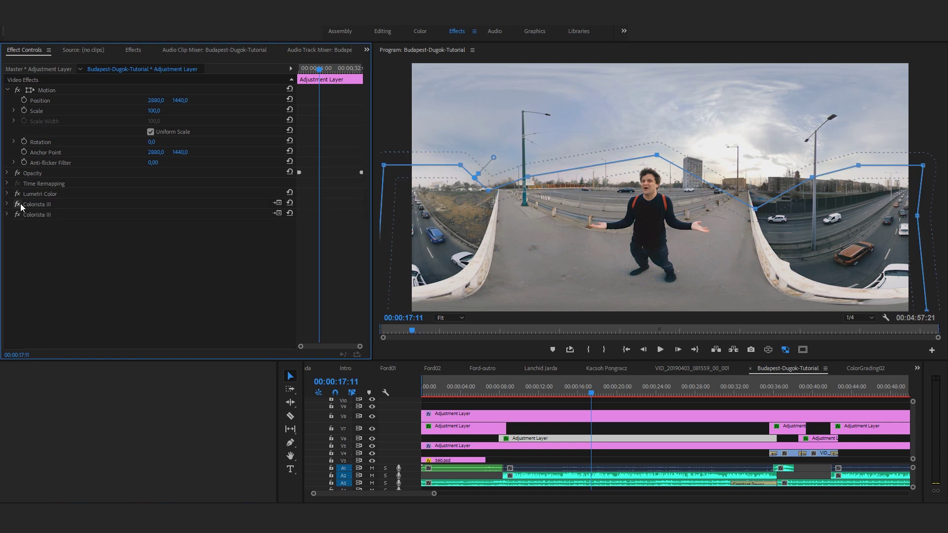
Step: Inspect the mask outlines of the two Colorista III effects on the adjustment layer
{"action": "left_click", "coordinate": [8, 204]}
{"action": "left_click", "coordinate": [26, 225]}
{"action": "left_click", "coordinate": [8, 204]}
{"action": "left_click", "coordinate": [7, 214]}
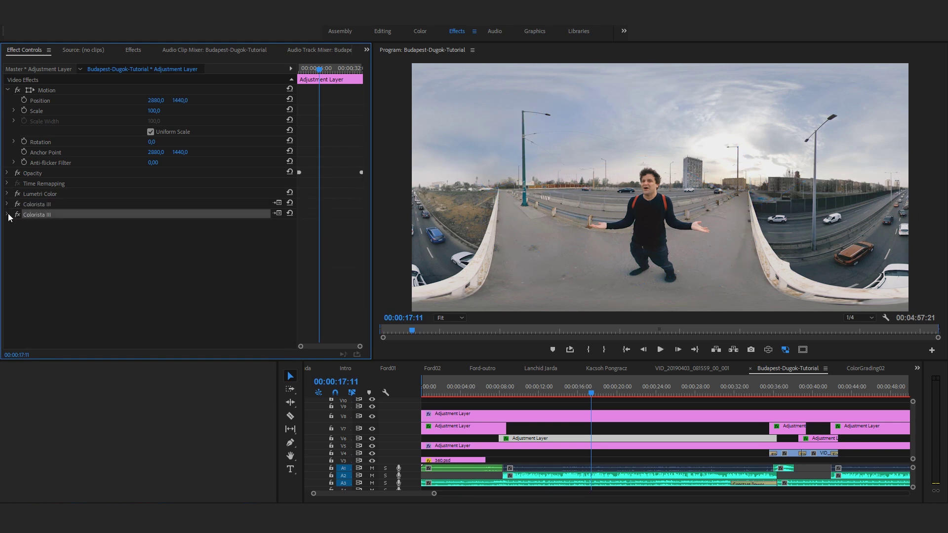
{"action": "left_click", "coordinate": [36, 235]}
{"action": "left_click", "coordinate": [7, 214]}
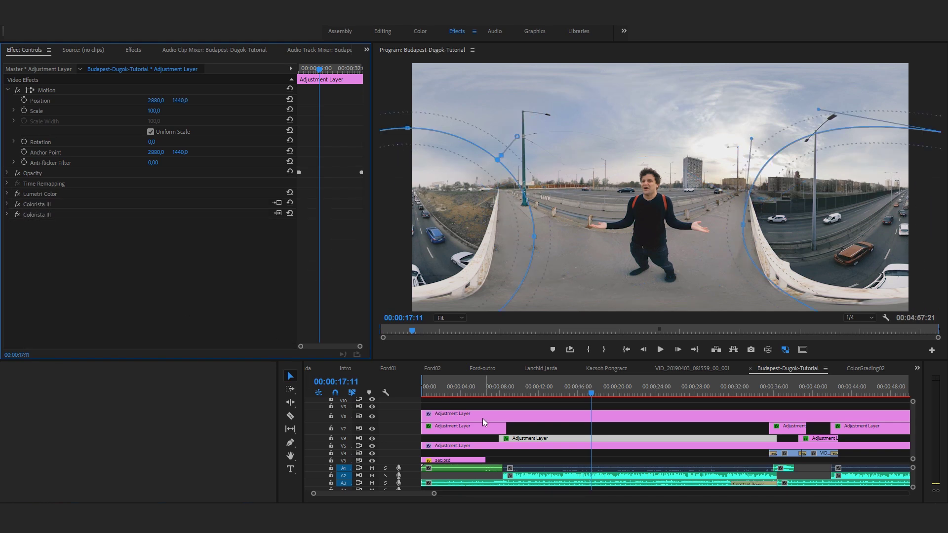
Step: Toggle the visibility of track V6 to compare the frame with and without its adjustment layer
{"action": "left_click", "coordinate": [372, 440]}
{"action": "left_click", "coordinate": [373, 439]}
{"action": "left_click", "coordinate": [373, 440]}
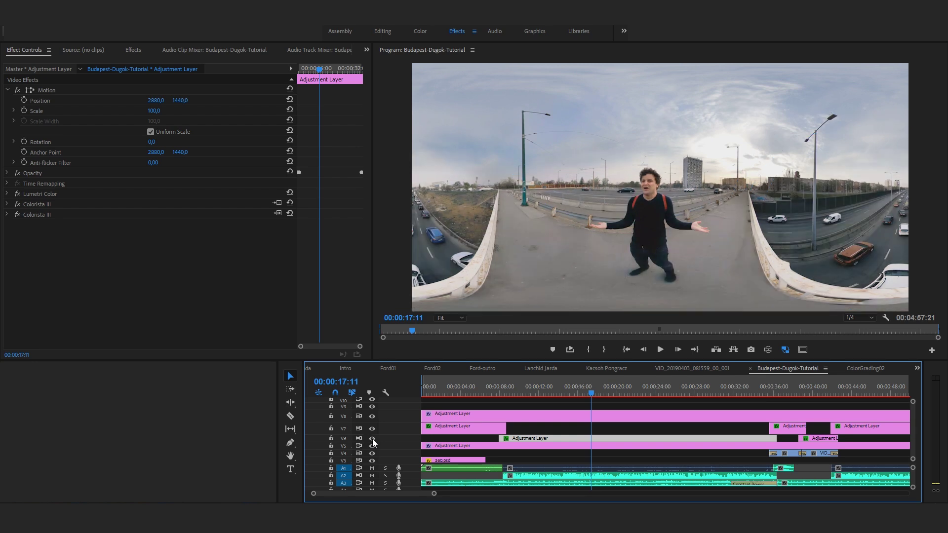
{"action": "left_click", "coordinate": [373, 439]}
{"action": "left_click", "coordinate": [372, 439]}
{"action": "left_click", "coordinate": [372, 440]}
{"action": "left_click", "coordinate": [372, 439]}
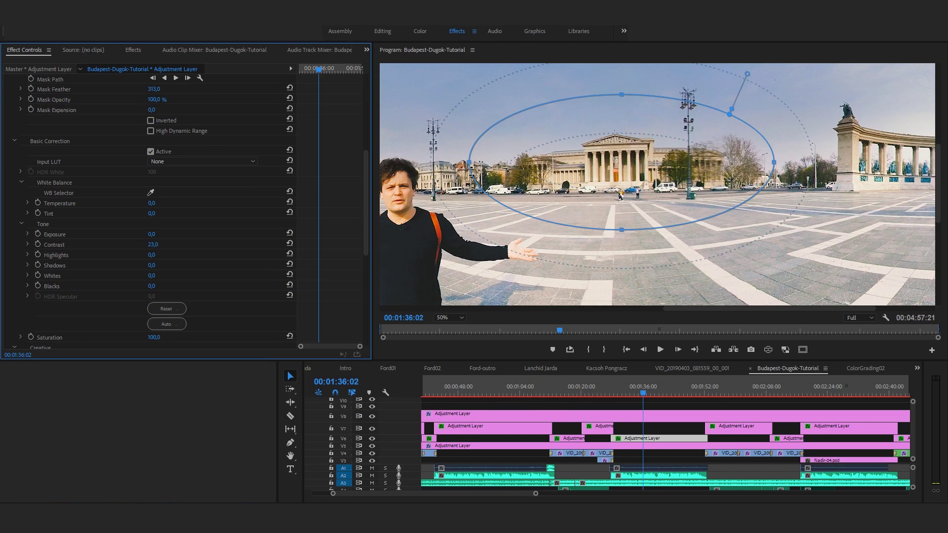
Step: Set the elliptically masked Lumetri Color on the columned building to highlights 24, shadows 18, whites 18 and blacks -40
{"action": "scroll", "coordinate": [148, 271], "scroll_direction": "down", "scroll_amount": 5}
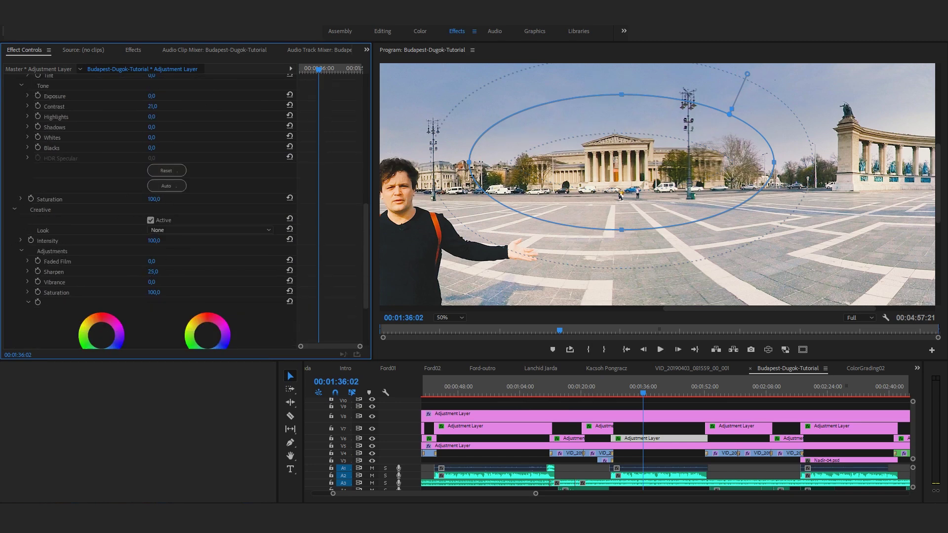
{"action": "scroll", "coordinate": [37, 244], "scroll_direction": "up", "scroll_amount": 6}
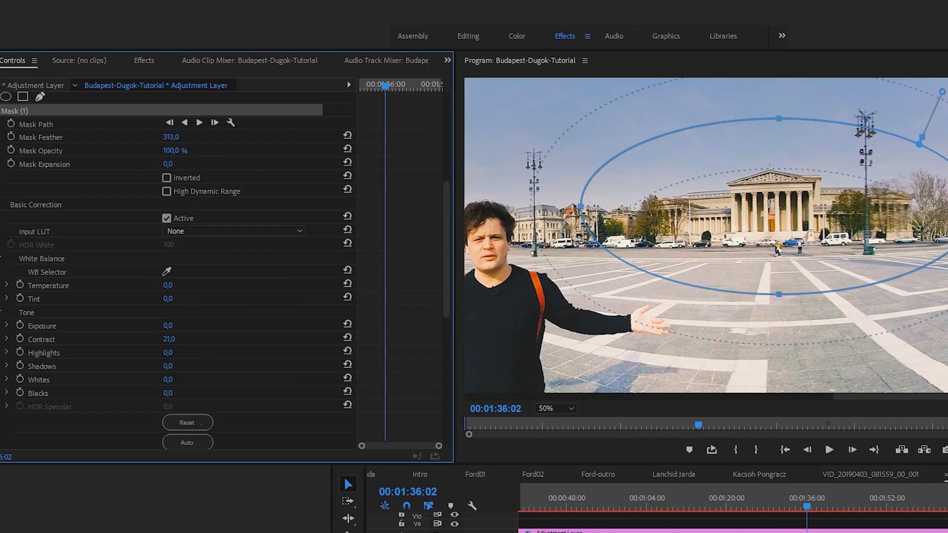
{"action": "left_click_drag", "start_coordinate": [170, 353], "coordinate": [200, 353]}
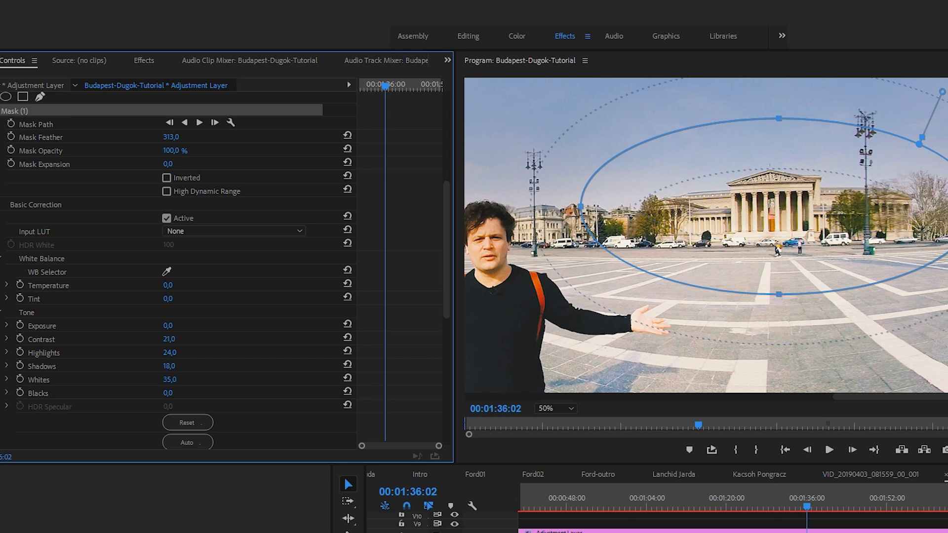
{"action": "left_click_drag", "start_coordinate": [193, 379], "coordinate": [182, 380]}
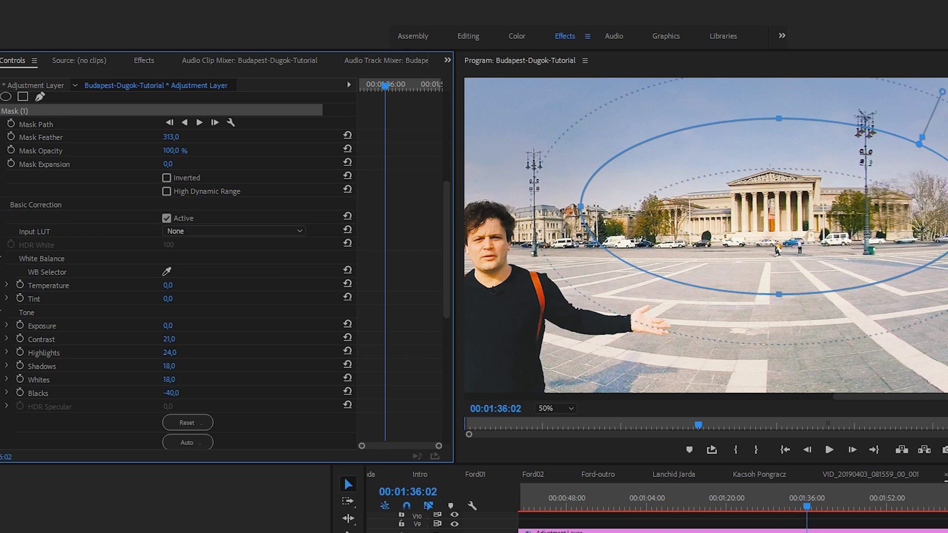
Step: Toggle the third Colorista III effect in the list to check its influence on the square scene
{"action": "scroll", "coordinate": [182, 392], "scroll_direction": "up", "scroll_amount": 1}
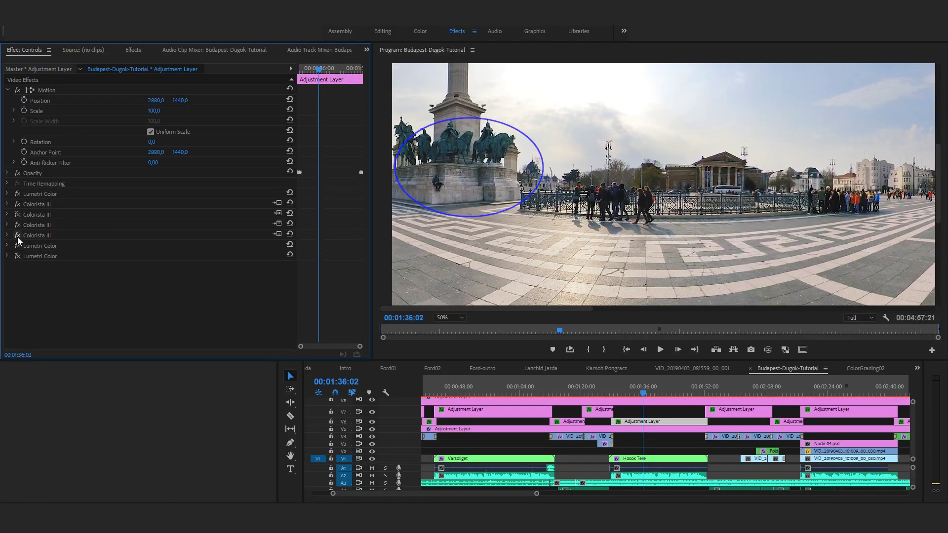
{"action": "left_click", "coordinate": [18, 227]}
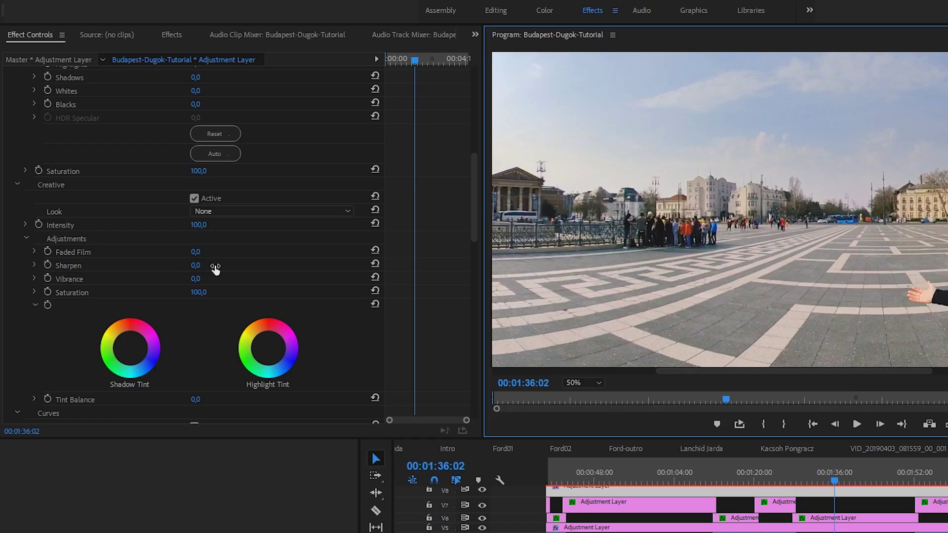
Step: Set Sharpen to 28.6 in the Lumetri Color effect of the full-length adjustment layer on track V8
{"action": "left_click_drag", "start_coordinate": [212, 268], "coordinate": [209, 268]}
{"action": "scroll", "coordinate": [236, 289], "scroll_direction": "up", "scroll_amount": 5}
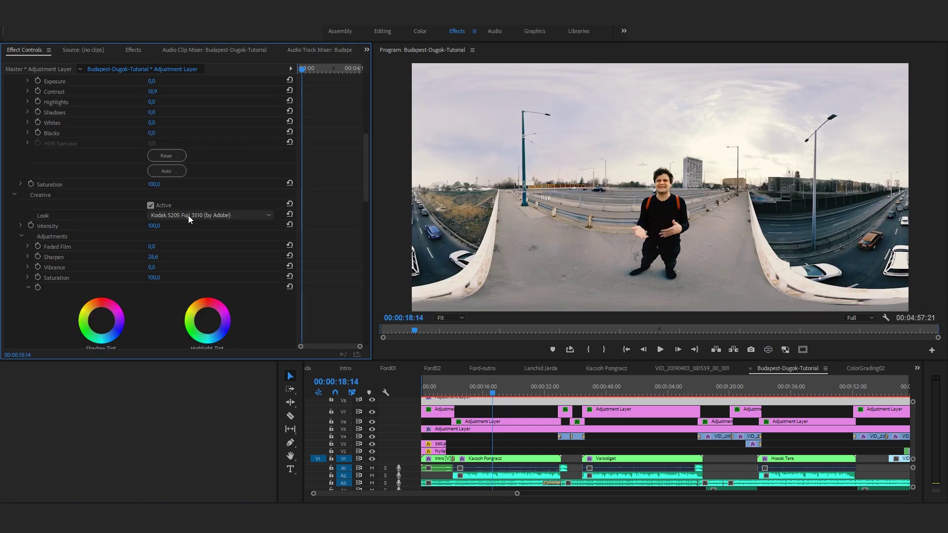
Step: Try creative looks including Fuji REALA 500D Kodak 2393, Fuji F125 Kodak 2393 and Kodak 5218 Kodak 2395, and set the look back to None
{"action": "scroll", "coordinate": [188, 215], "scroll_direction": "up", "scroll_amount": 1}
{"action": "scroll", "coordinate": [189, 216], "scroll_direction": "up", "scroll_amount": 1}
{"action": "scroll", "coordinate": [188, 215], "scroll_direction": "up", "scroll_amount": 1}
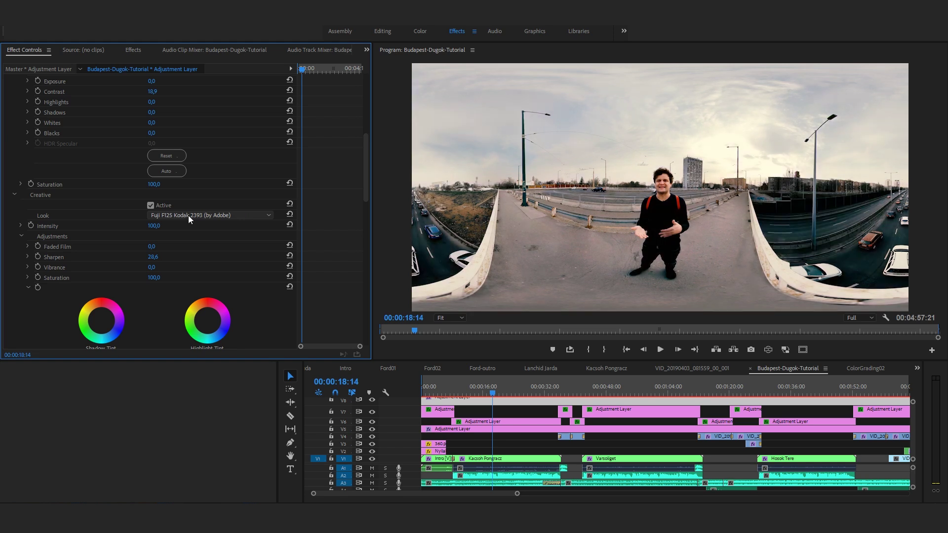
{"action": "scroll", "coordinate": [188, 215], "scroll_direction": "down", "scroll_amount": 6}
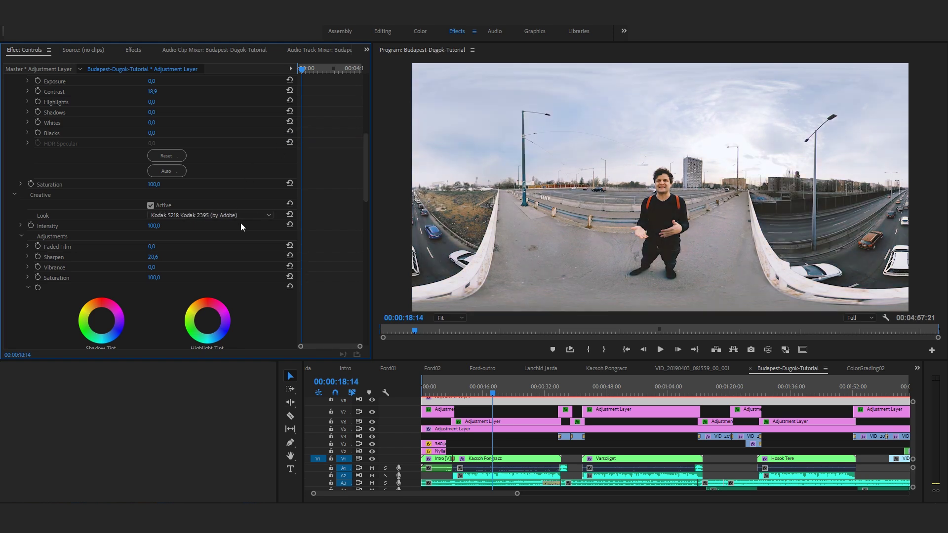
{"action": "left_click", "coordinate": [252, 216]}
{"action": "left_click", "coordinate": [278, 50]}
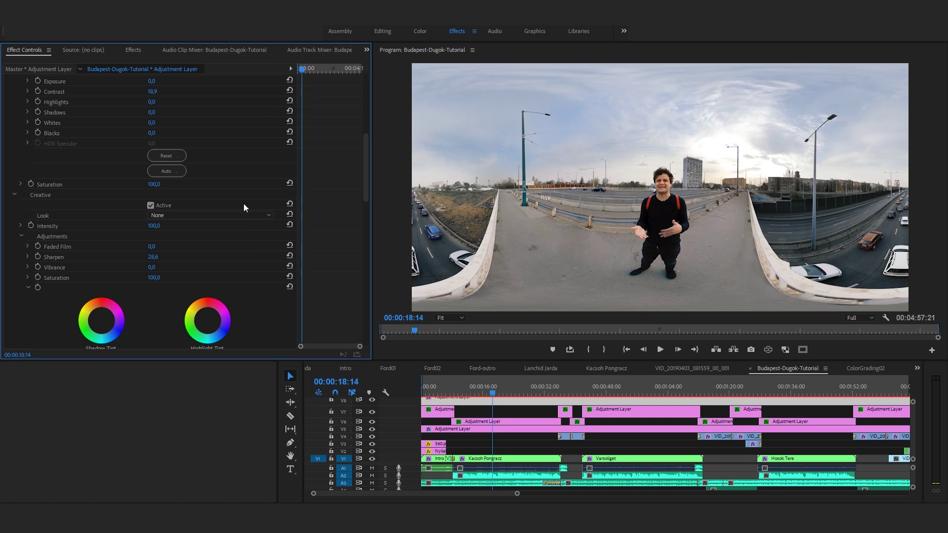